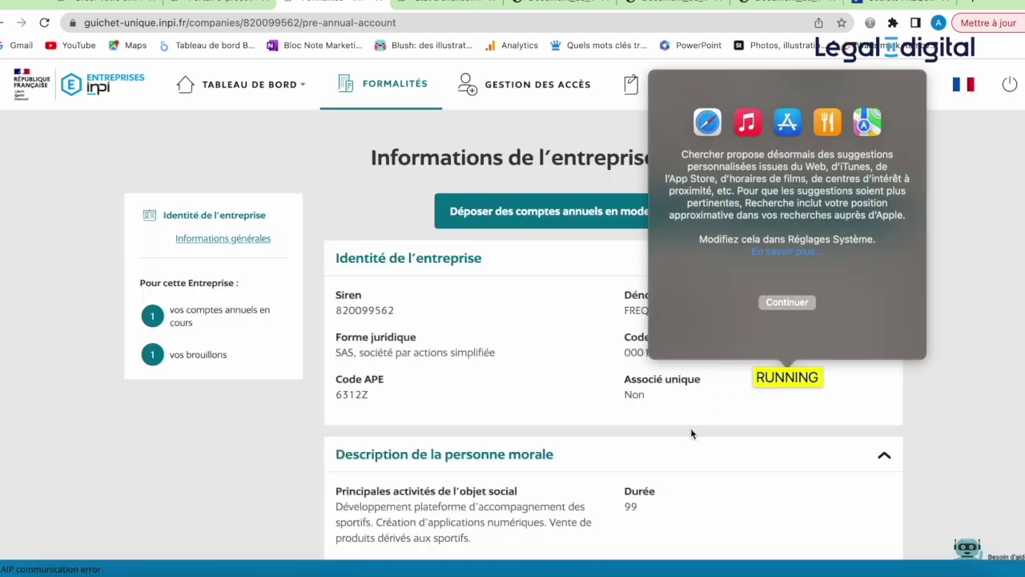
# Step: Close the suggestions popup, look over the company information and launch 'Déposer des comptes annuels en mode expert'
pyautogui.click(596, 398)
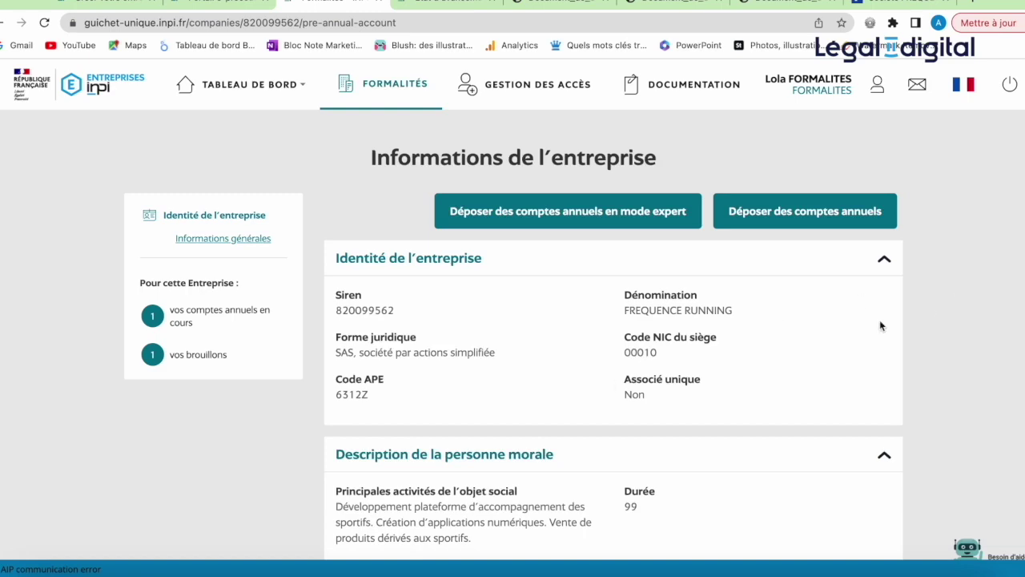
pyautogui.scroll(-4, 880, 325)
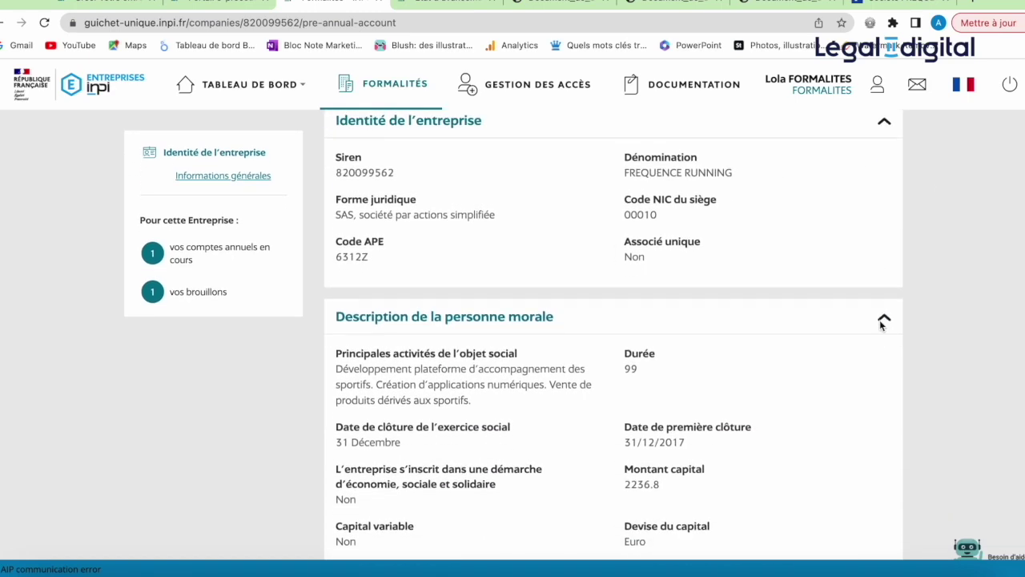
pyautogui.scroll(-8, 881, 325)
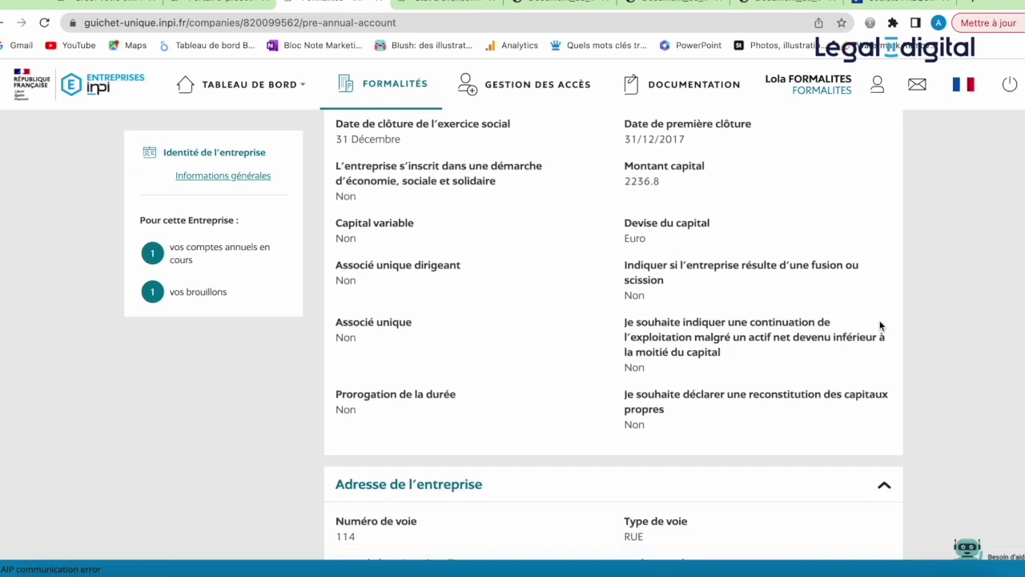
pyautogui.scroll(-5, 880, 325)
pyautogui.scroll(6, 880, 325)
pyautogui.scroll(12, 880, 325)
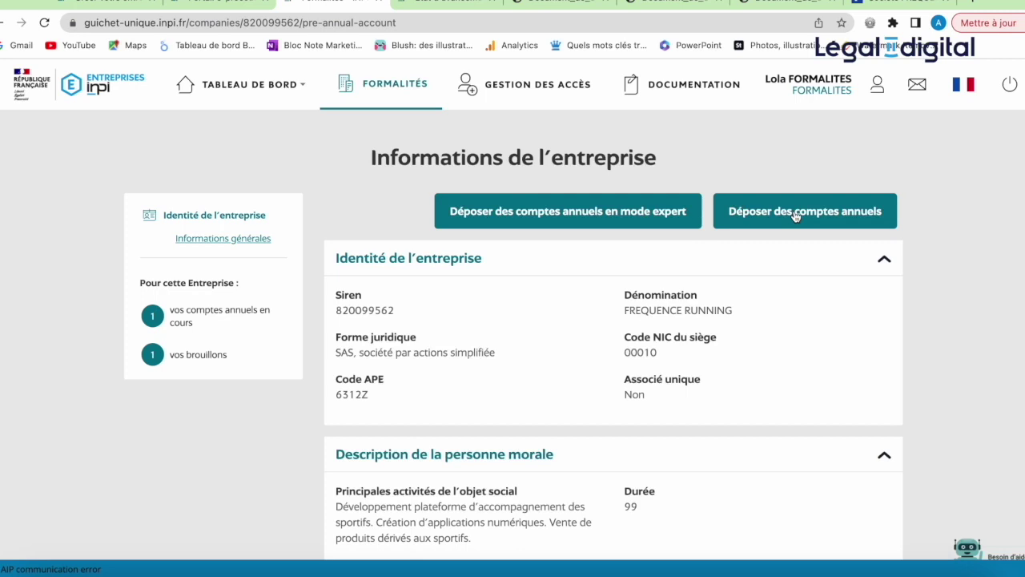
pyautogui.click(633, 213)
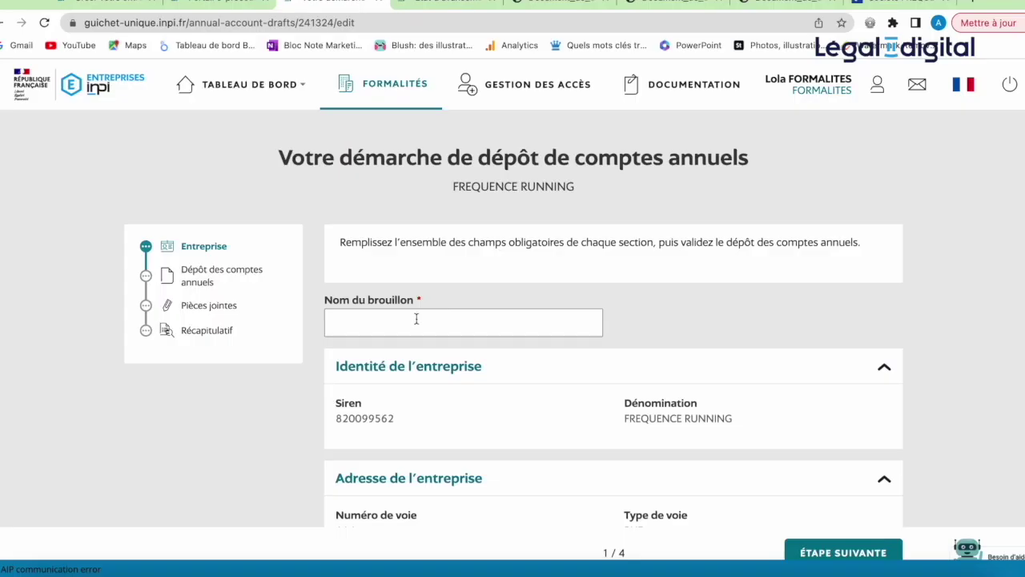
# Step: Name the draft 'FR' and continue to step 2, Dépôt des comptes annuels
pyautogui.click(417, 321)
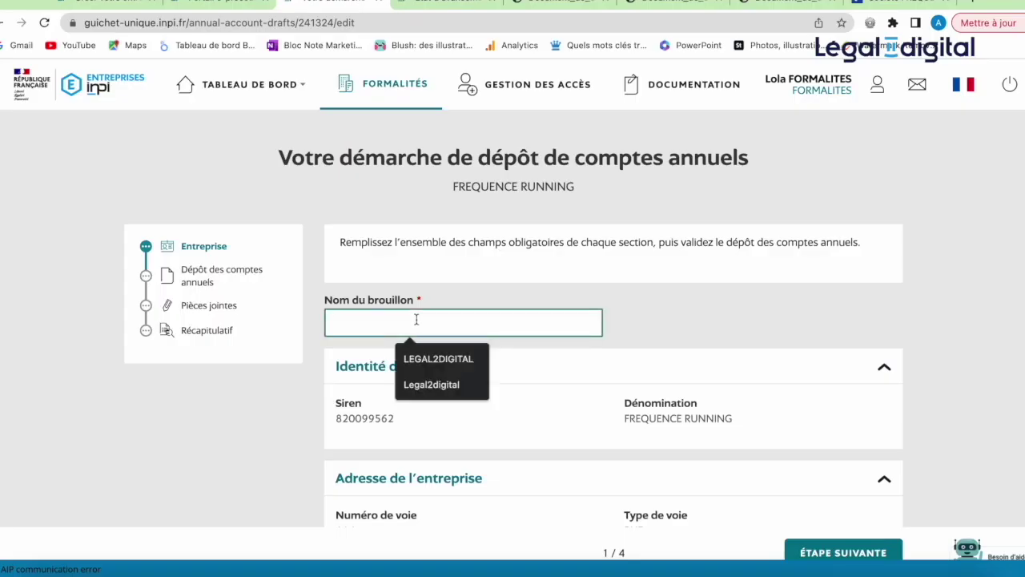
pyautogui.write('FR')
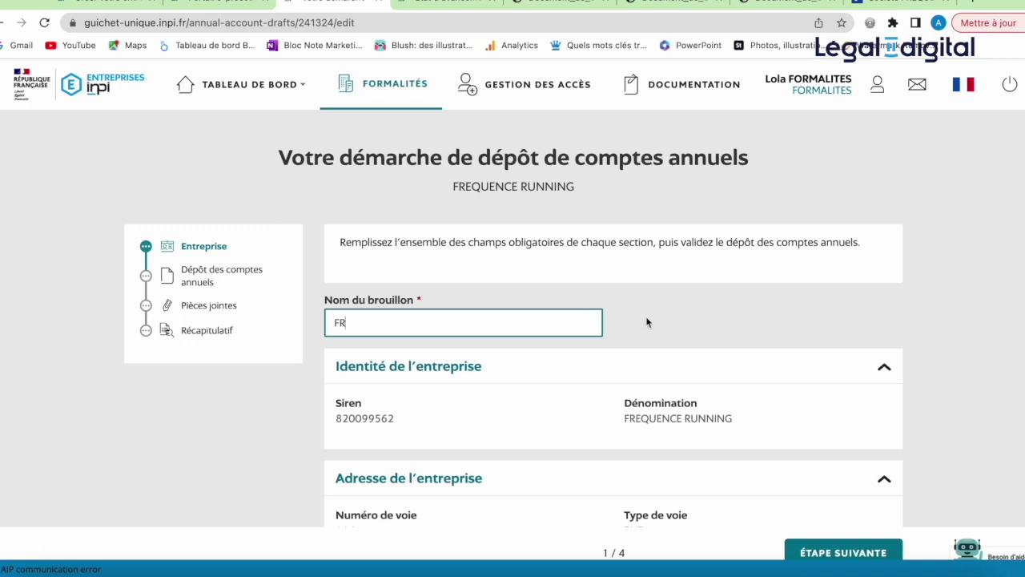
pyautogui.scroll(-5, 762, 313)
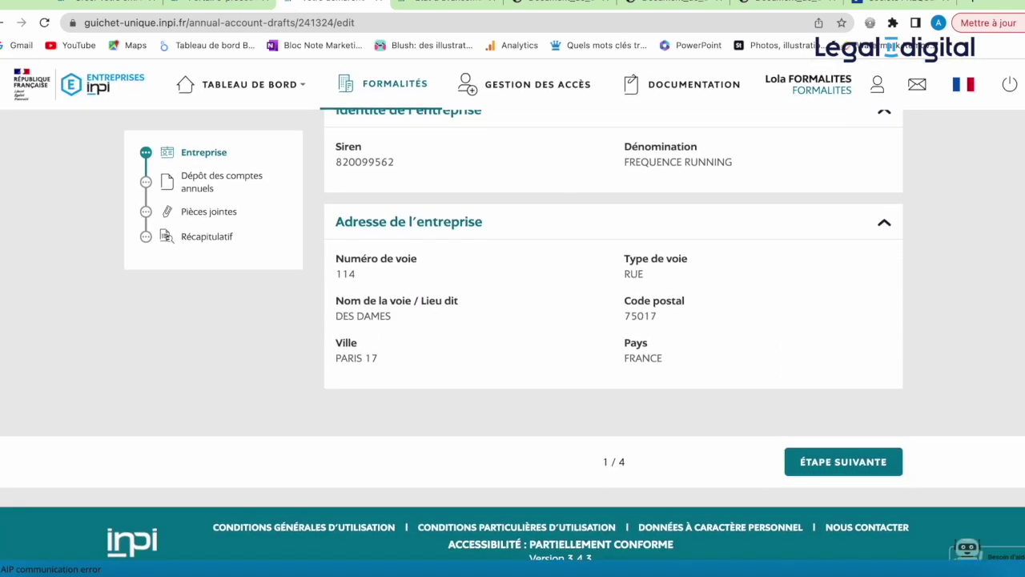
pyautogui.click(838, 470)
# Step: Leave Dépôt rectificatif at Non and enter the fiscal year 01/01/2022 to 31/12/2022
pyautogui.scroll(-3, 837, 470)
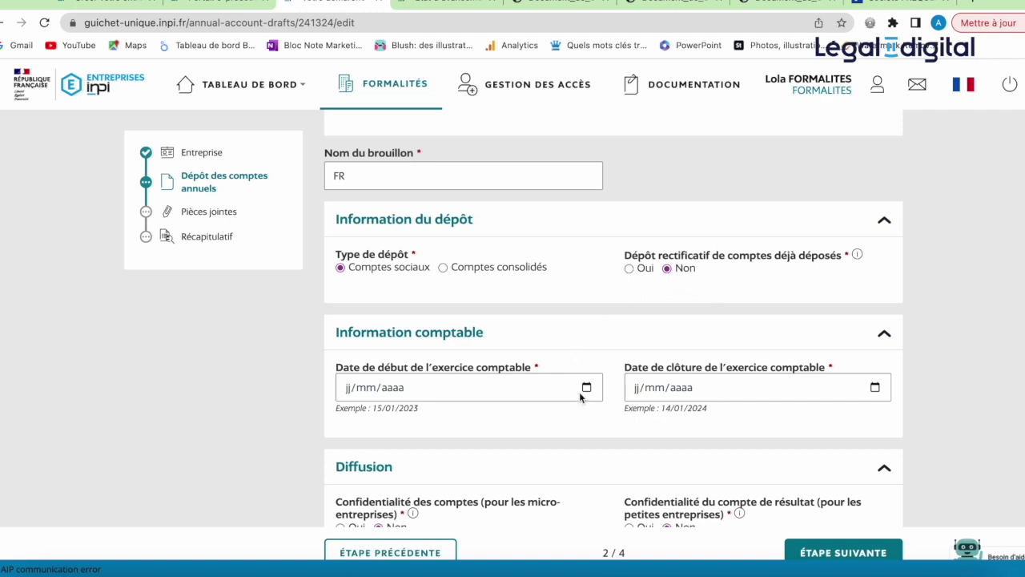
pyautogui.click(630, 269)
pyautogui.click(667, 269)
pyautogui.click(348, 391)
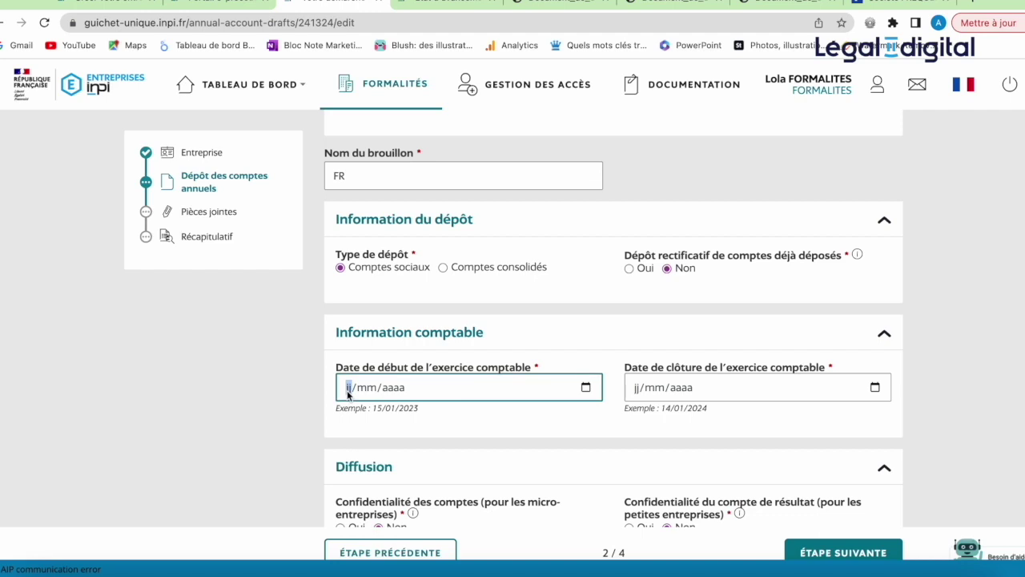
pyautogui.write('01/01/')
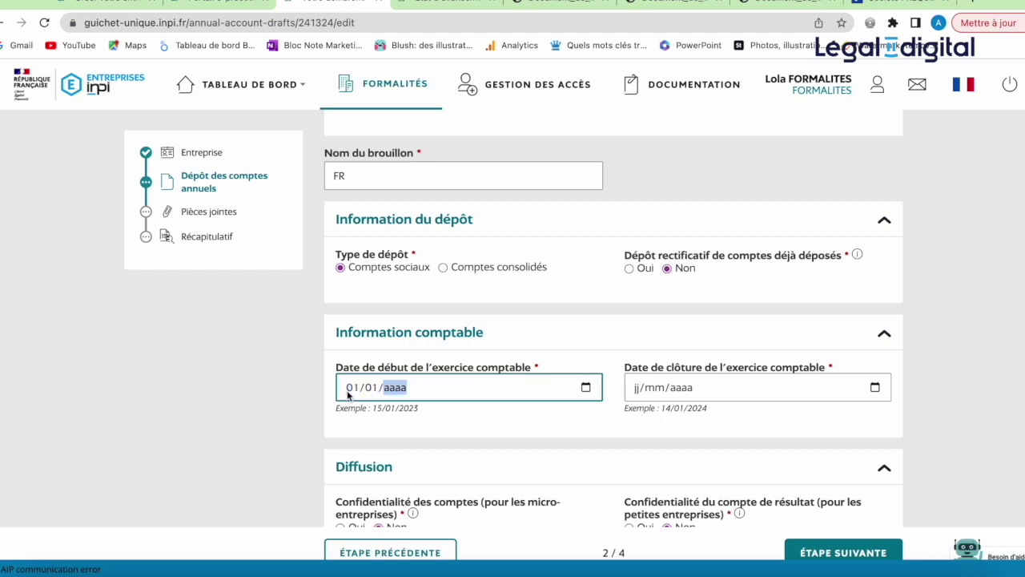
pyautogui.write('2022')
pyautogui.click(633, 391)
pyautogui.write('31/12/')
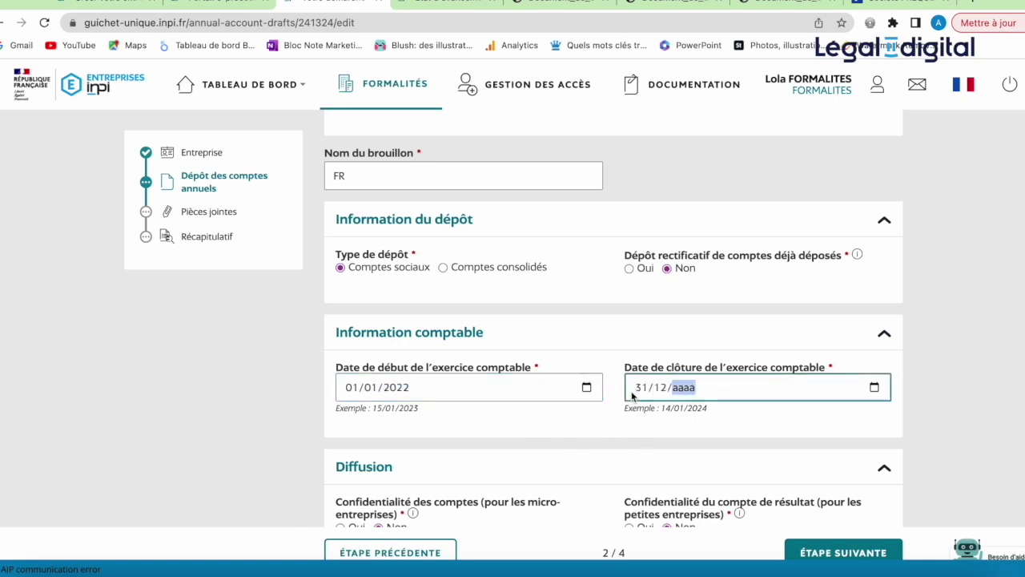
pyautogui.write('2022')
pyautogui.click(633, 425)
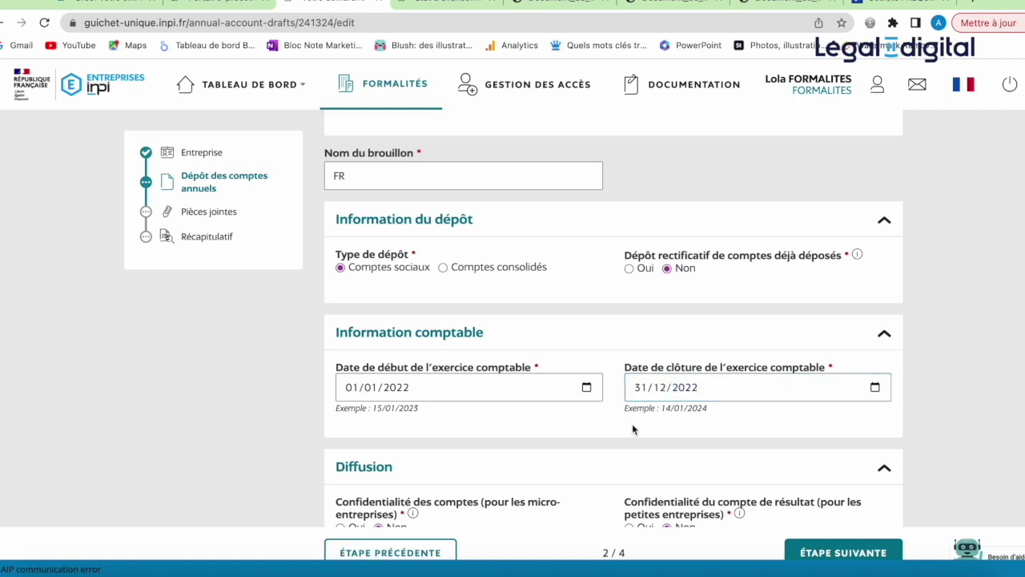
pyautogui.scroll(-2, 633, 429)
pyautogui.scroll(-1, 633, 429)
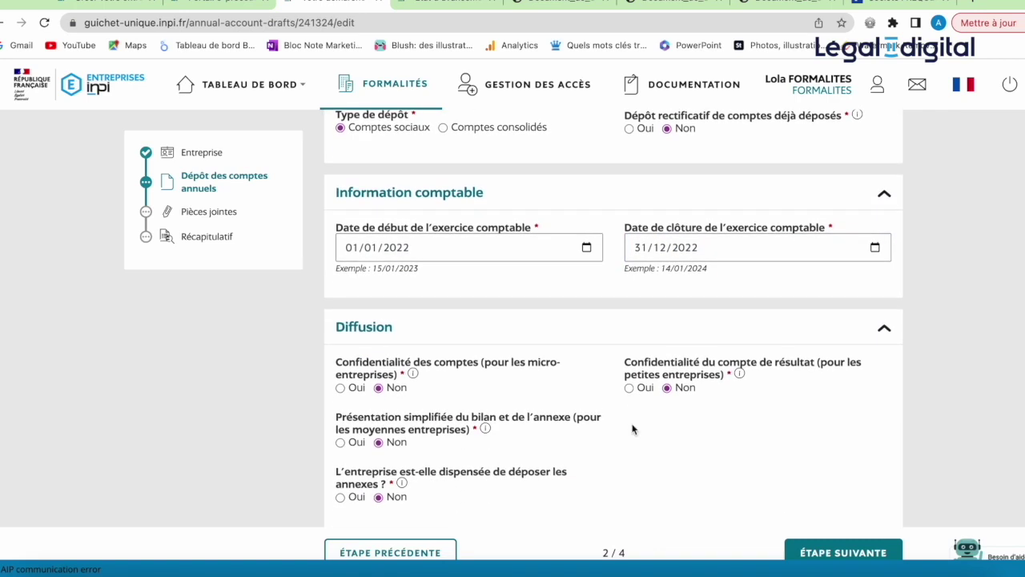
# Step: Answer Oui to accounts confidentiality and the annexes exemption, then go to step 3, Pièces jointes
pyautogui.scroll(-1, 632, 429)
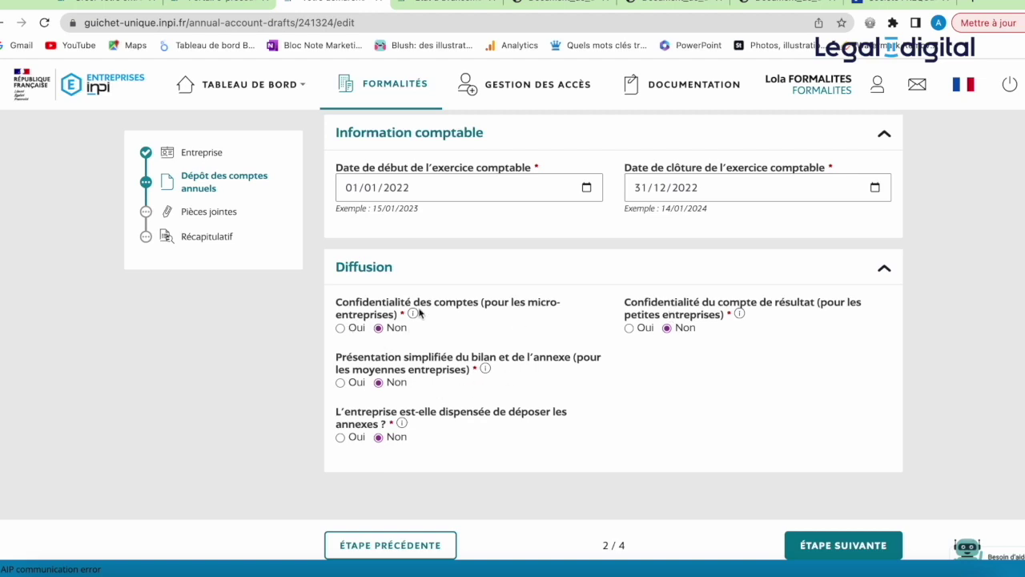
pyautogui.click(341, 329)
pyautogui.click(341, 438)
pyautogui.scroll(-1, 497, 437)
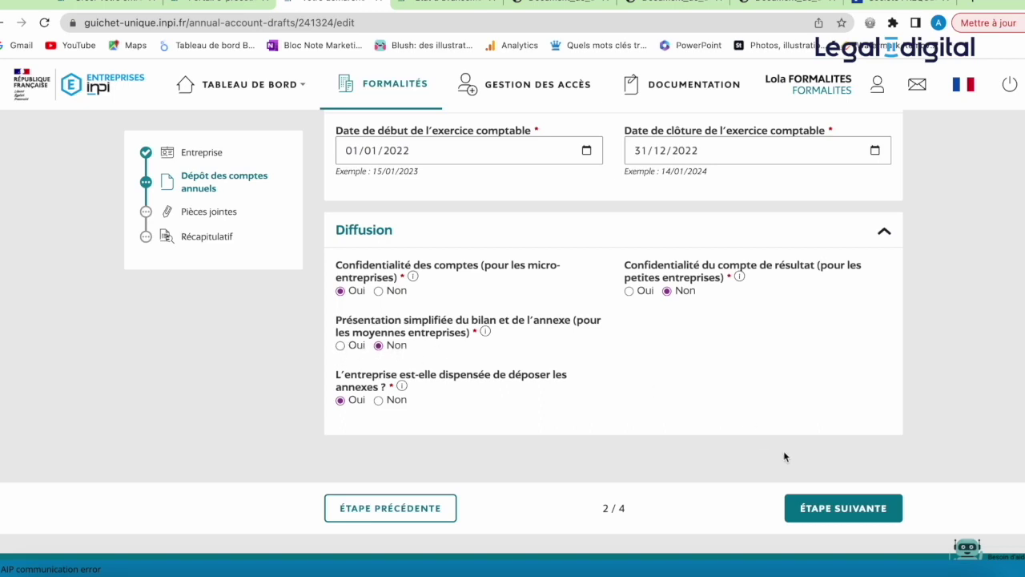
pyautogui.click(817, 513)
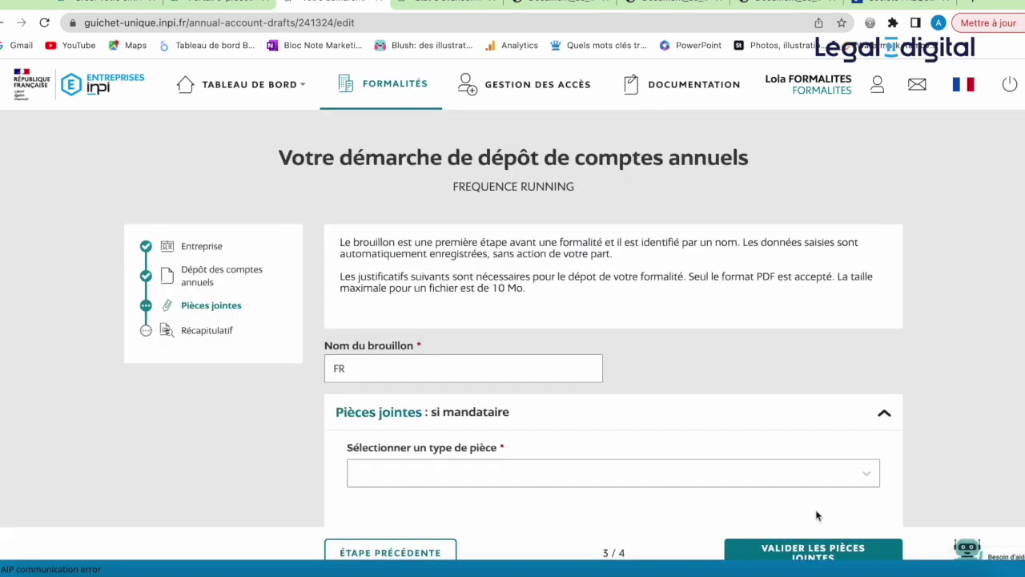
# Step: Upload FR - CNI.PDF as the representative's 'Copie de la carte nationale d'identité'
pyautogui.scroll(-5, 818, 515)
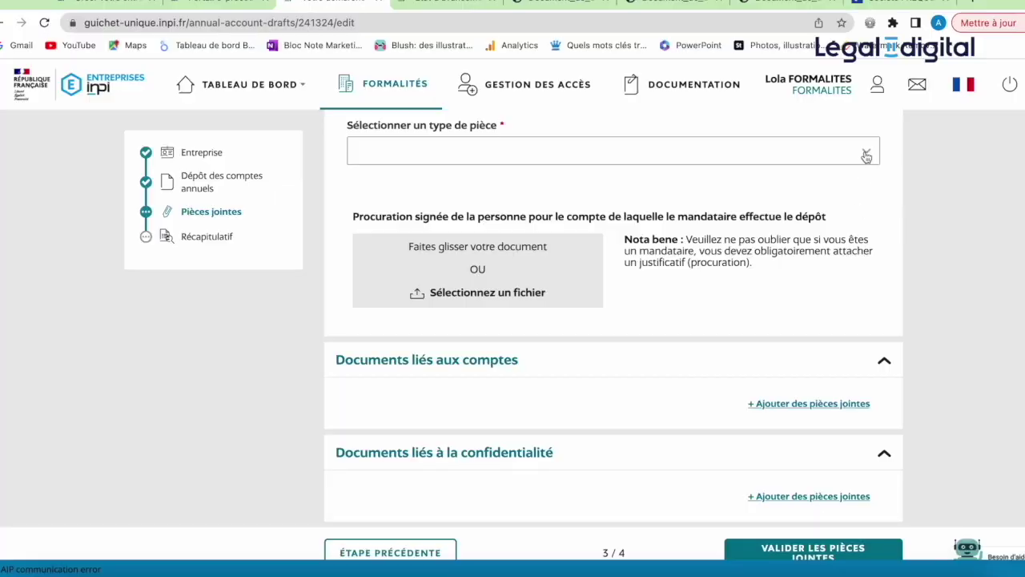
pyautogui.click(865, 153)
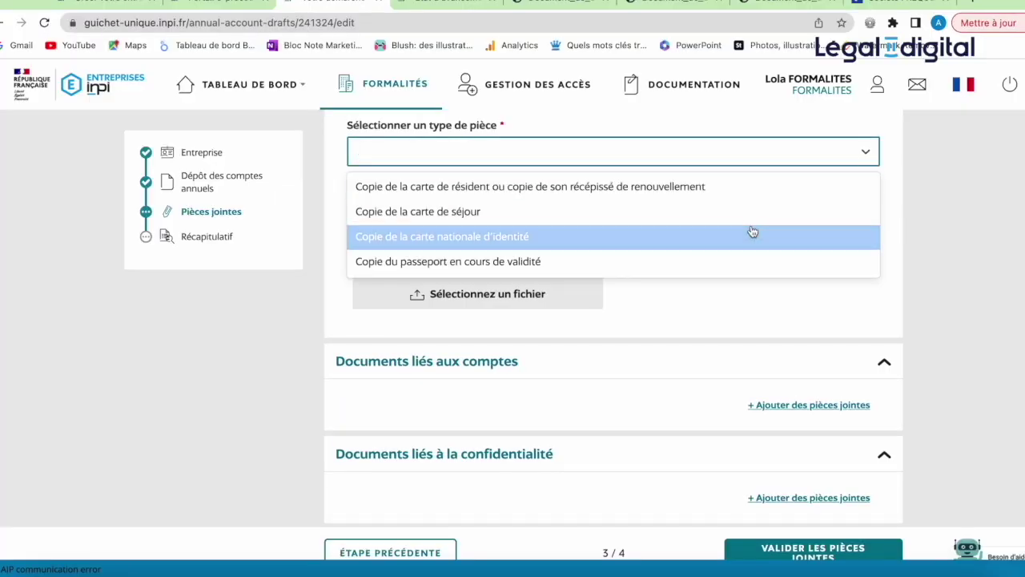
pyautogui.click(752, 232)
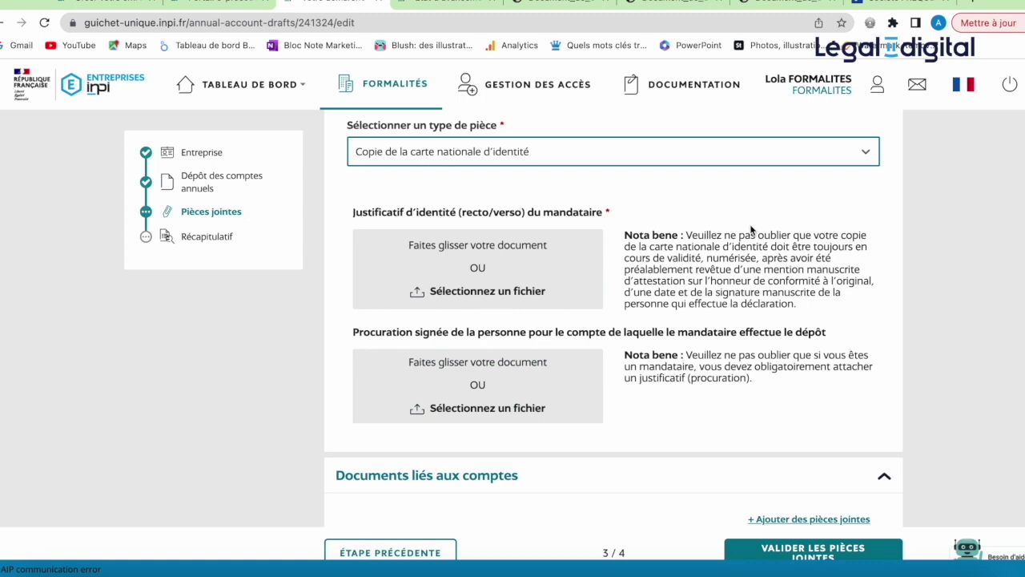
pyautogui.click(499, 258)
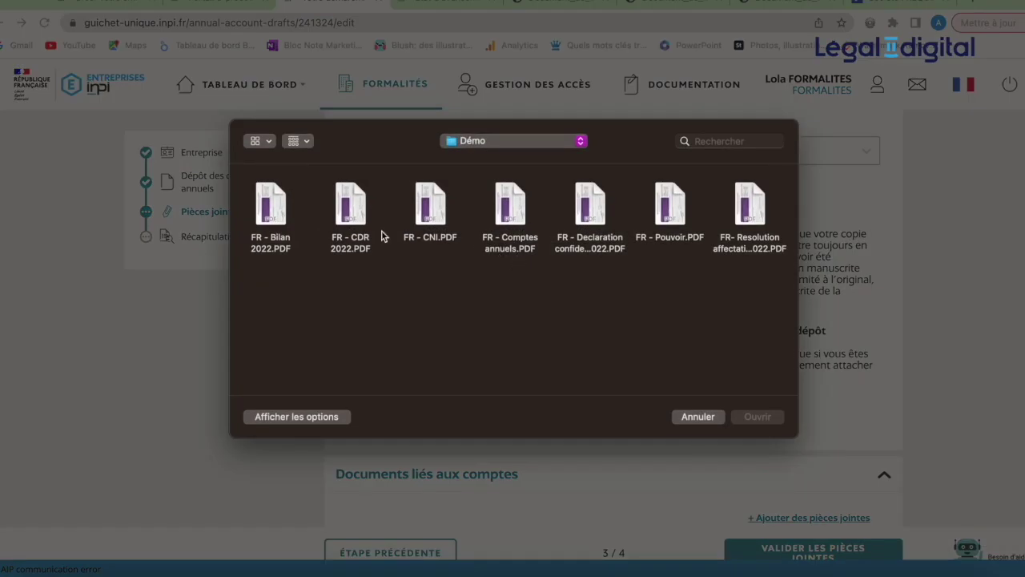
pyautogui.doubleClick(431, 218)
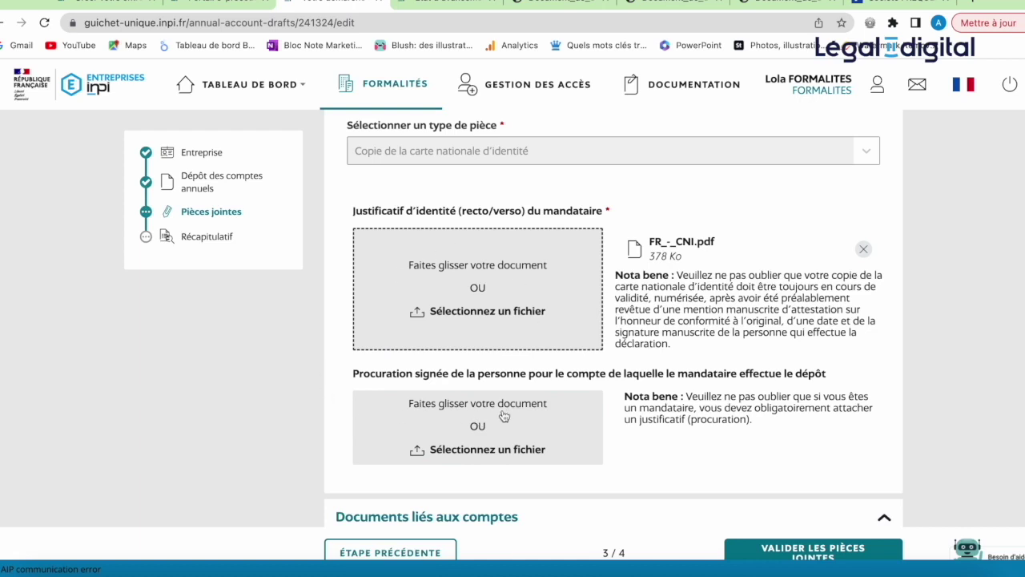
# Step: Upload FR - Pouvoir.PDF as the signed power of attorney
pyautogui.click(503, 415)
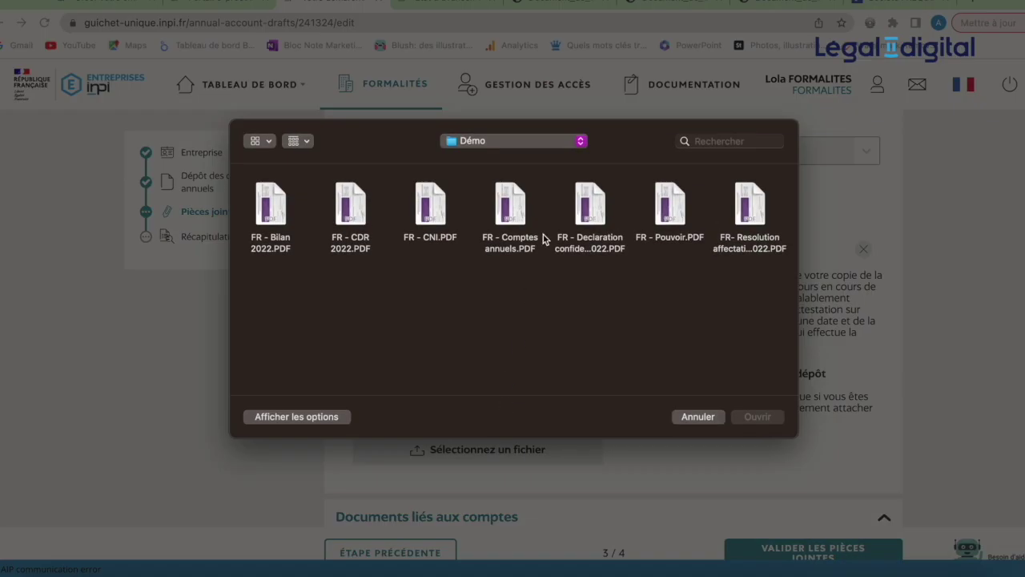
pyautogui.doubleClick(678, 226)
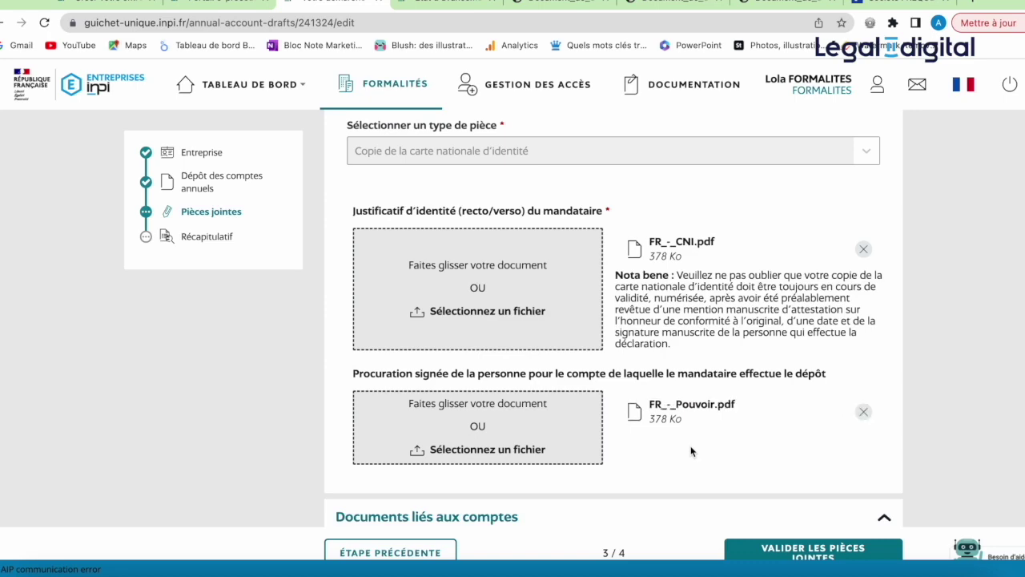
pyautogui.scroll(-3, 692, 444)
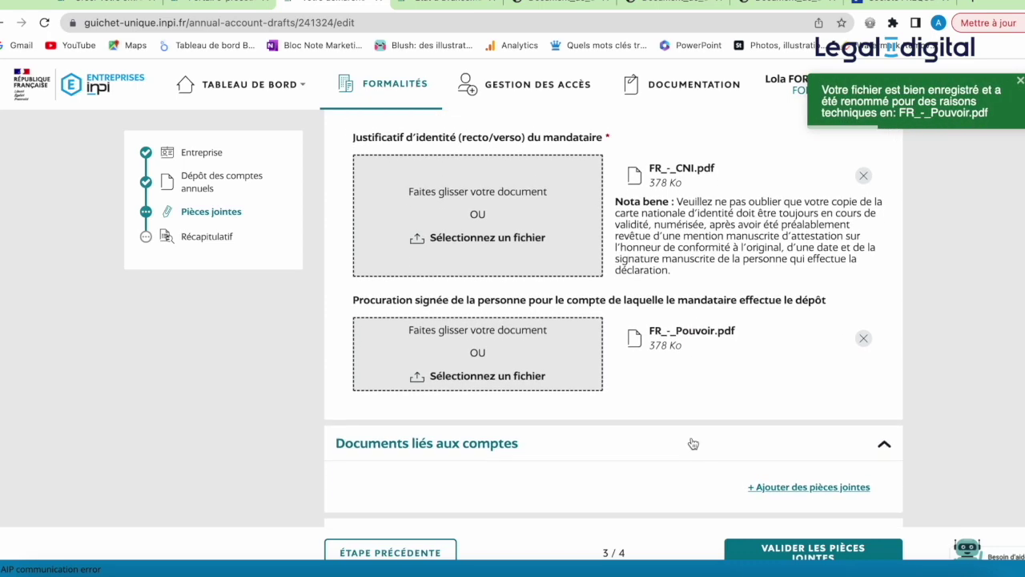
pyautogui.scroll(-1, 693, 443)
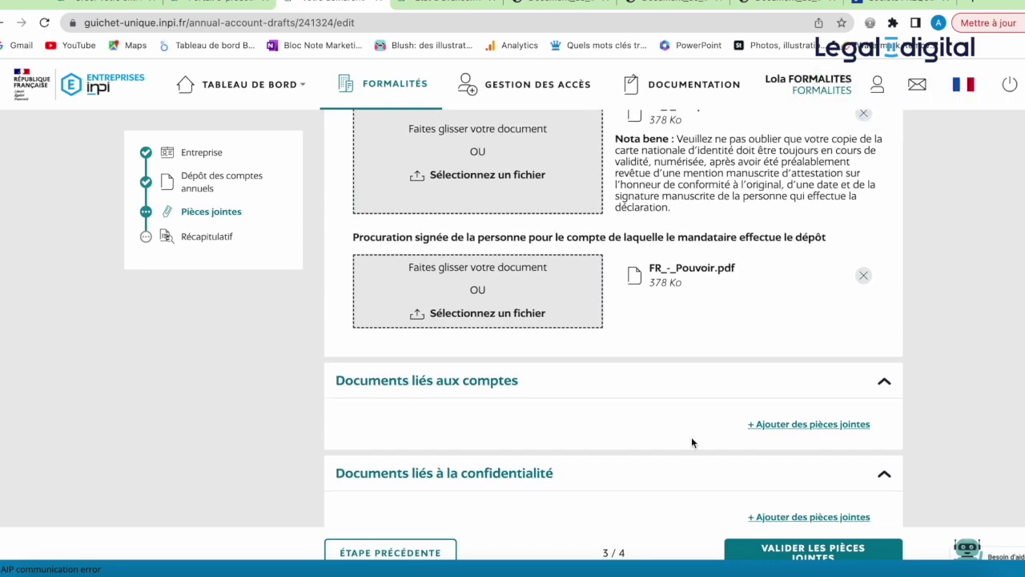
pyautogui.scroll(-1, 692, 443)
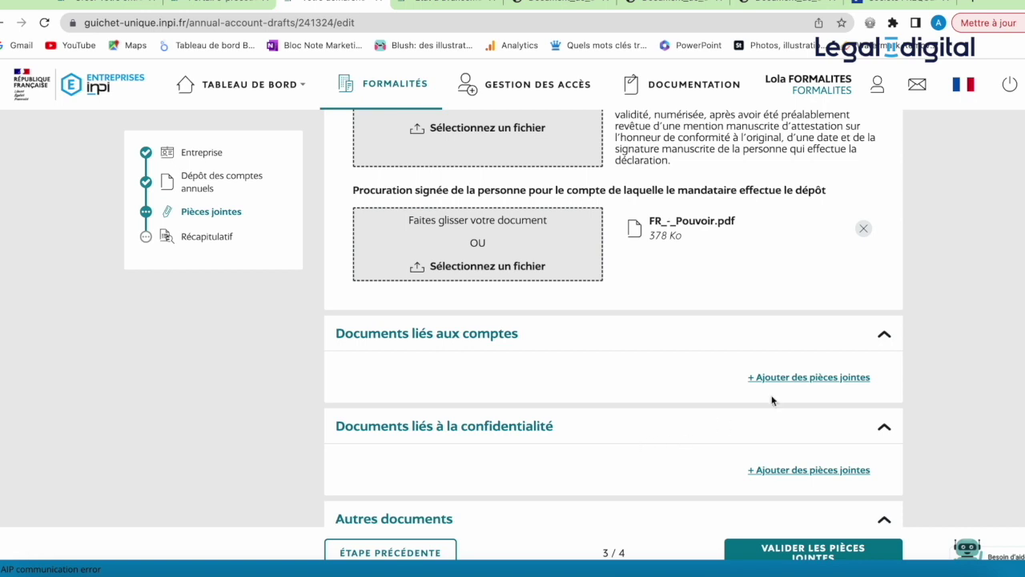
# Step: Remove the power of attorney file, then add a Documents liés aux comptes slot and show its types
pyautogui.click(862, 233)
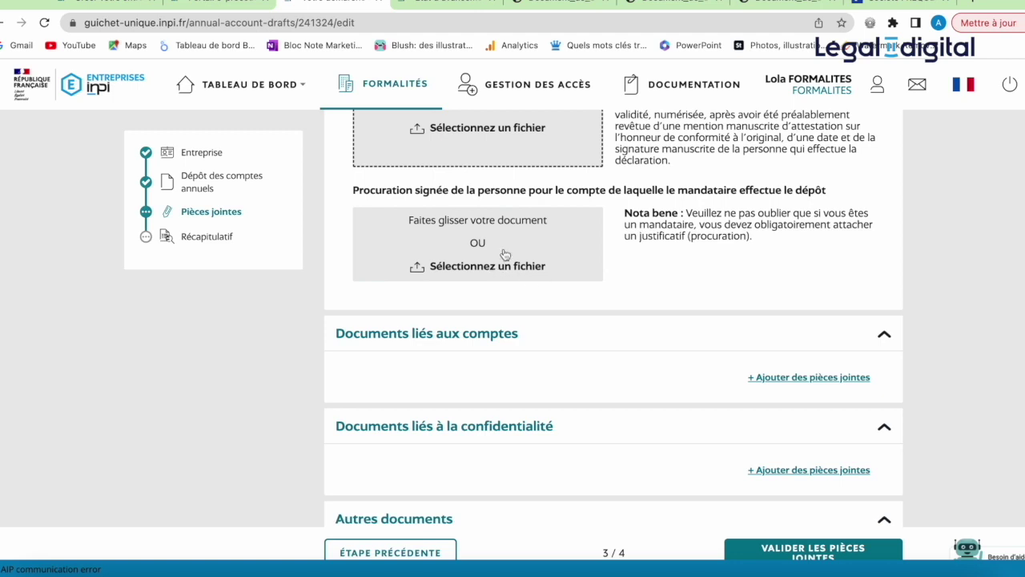
pyautogui.click(764, 375)
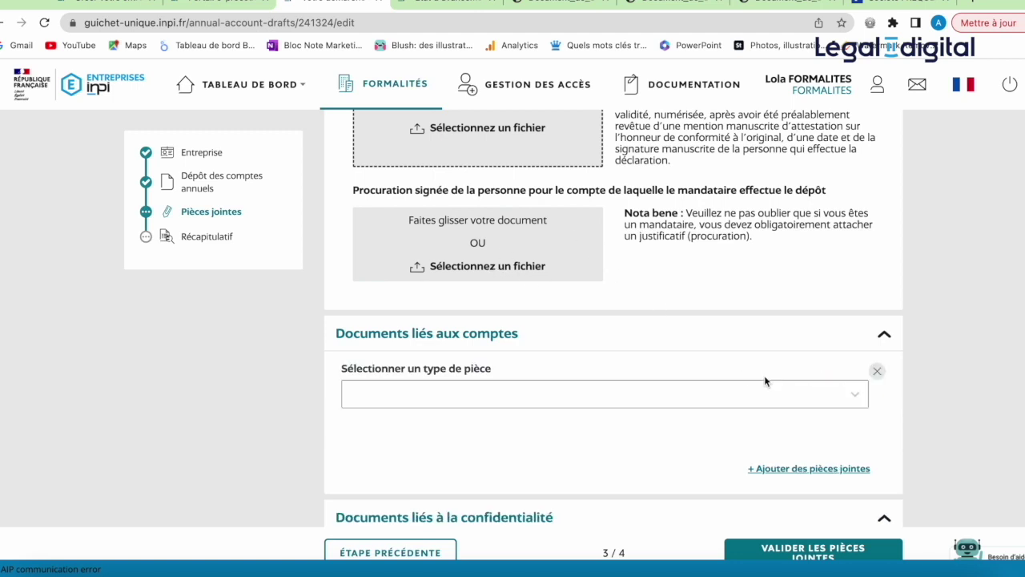
pyautogui.click(852, 397)
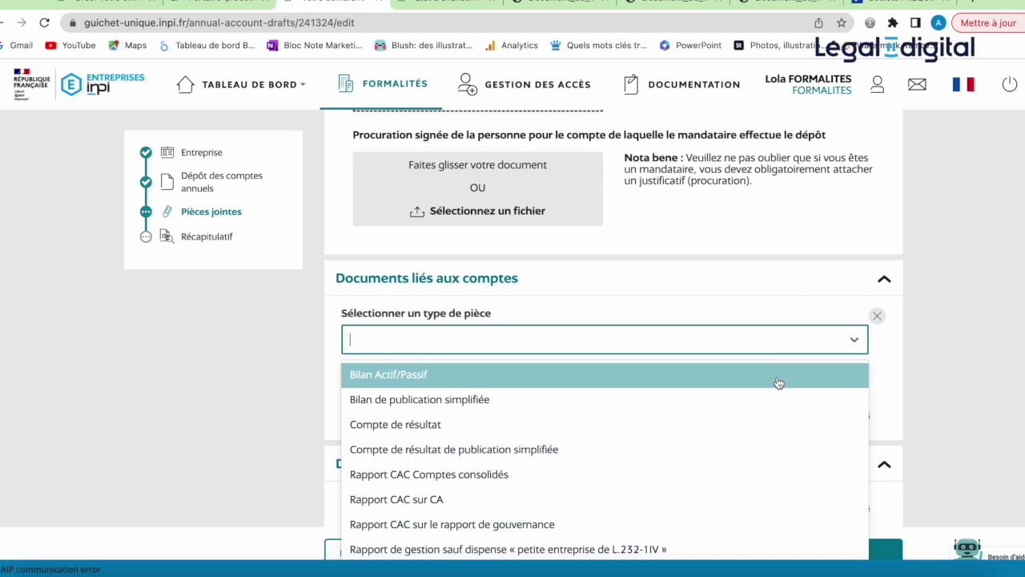
# Step: Upload FR - Comptes annuels.PDF as Bilan Actif/Passif, then remove this wrongly attached file
pyautogui.click(713, 379)
pyautogui.click(571, 443)
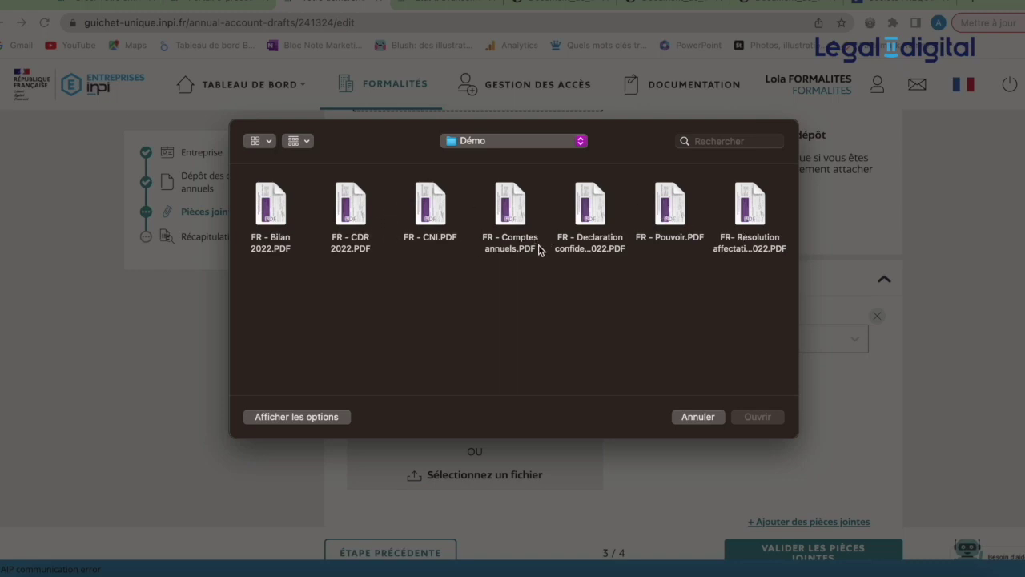
pyautogui.doubleClick(515, 225)
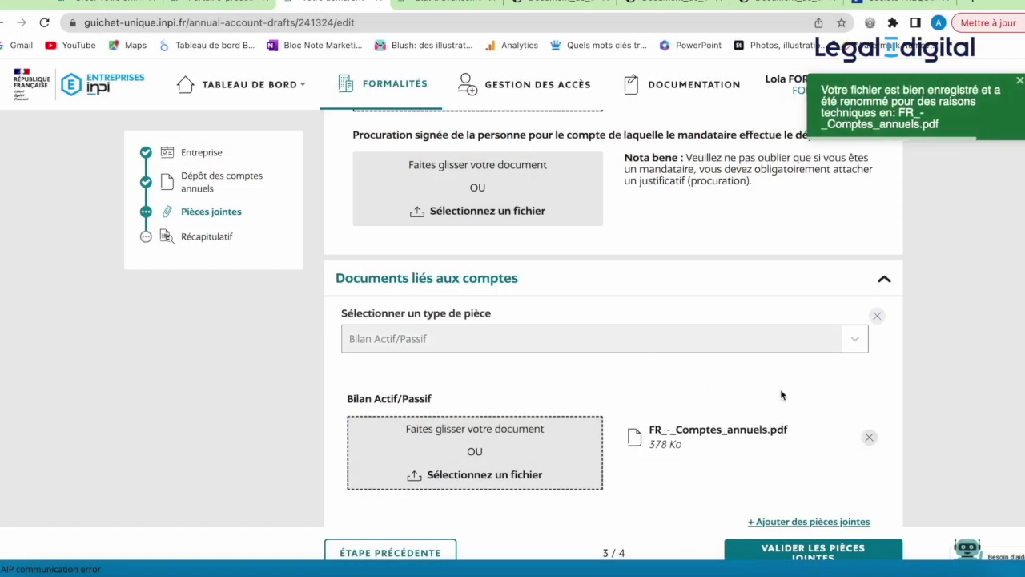
pyautogui.scroll(-2, 780, 388)
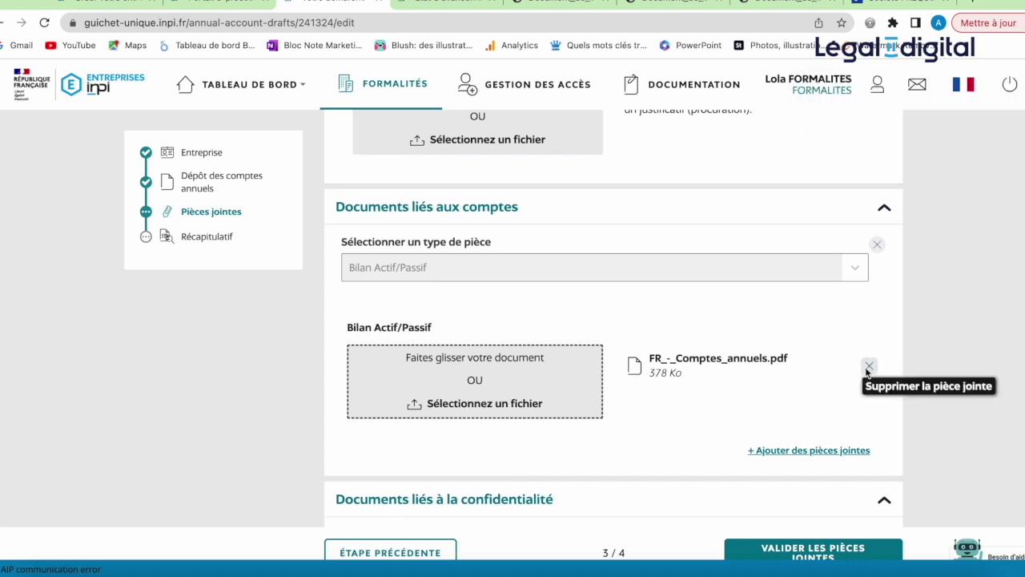
pyautogui.click(868, 367)
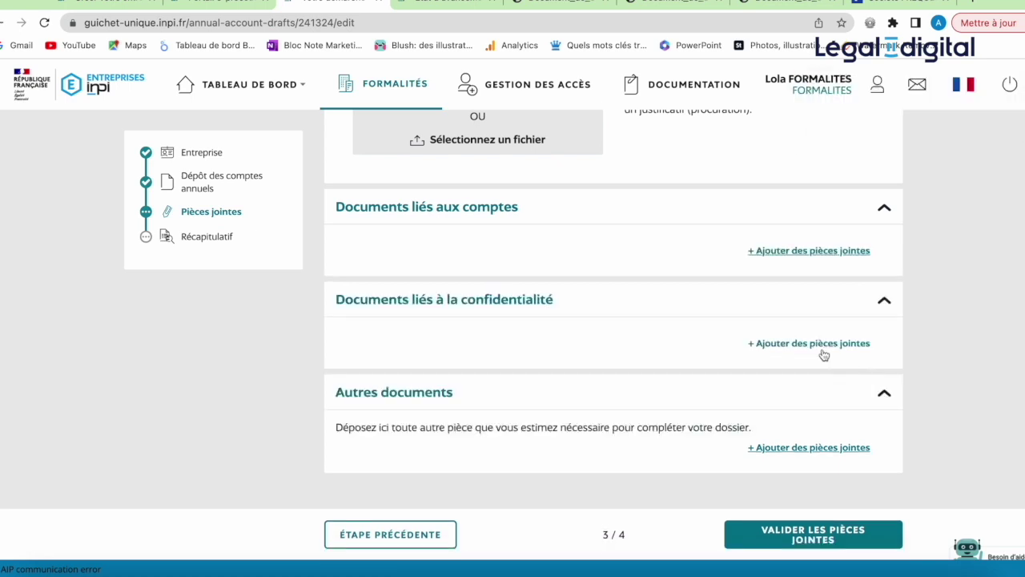
# Step: Re-add a Bilan Actif/Passif attachment and upload FR - Bilan 2022.PDF to it
pyautogui.click(828, 251)
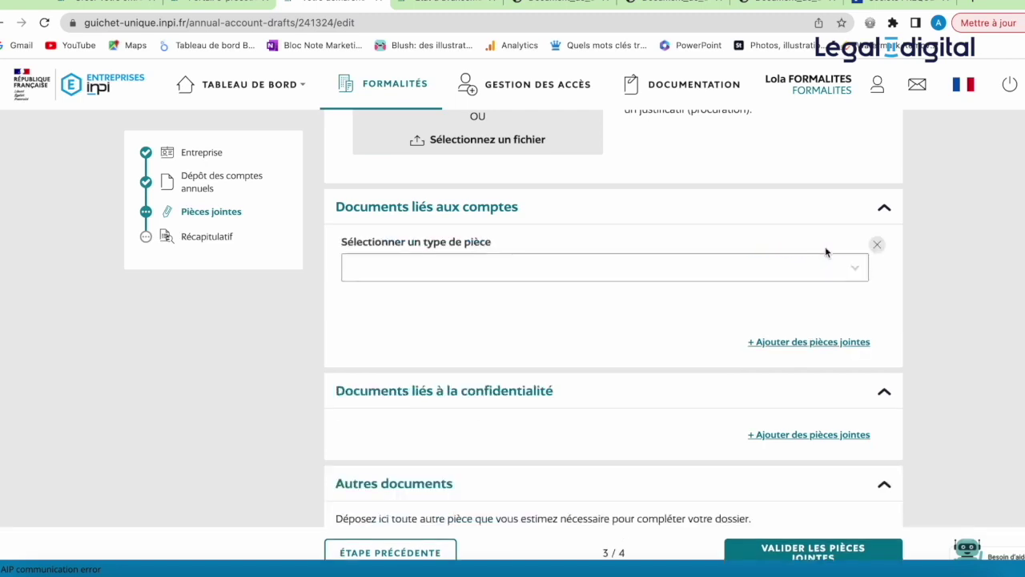
pyautogui.click(817, 266)
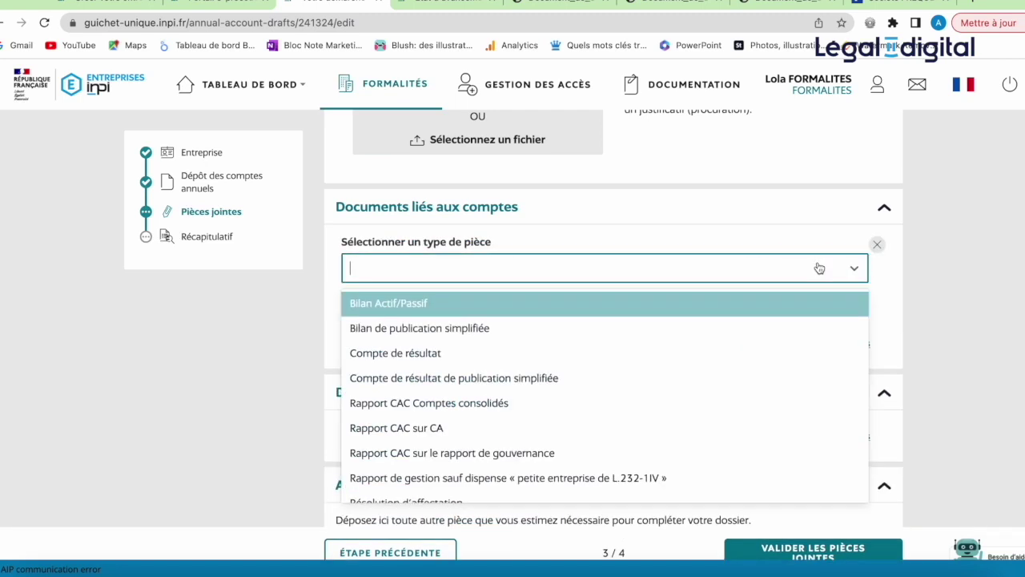
pyautogui.click(762, 306)
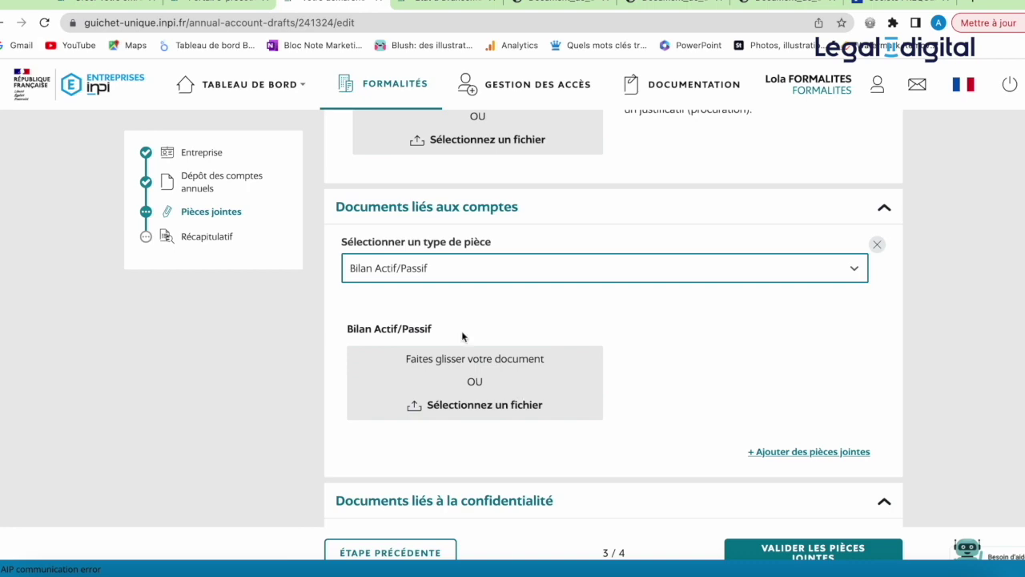
pyautogui.click(480, 375)
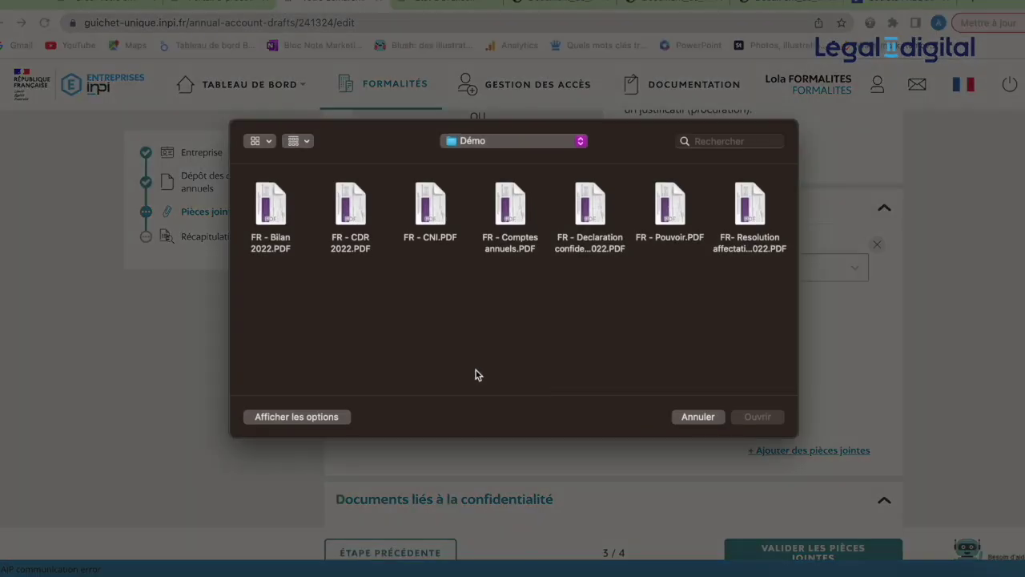
pyautogui.doubleClick(290, 249)
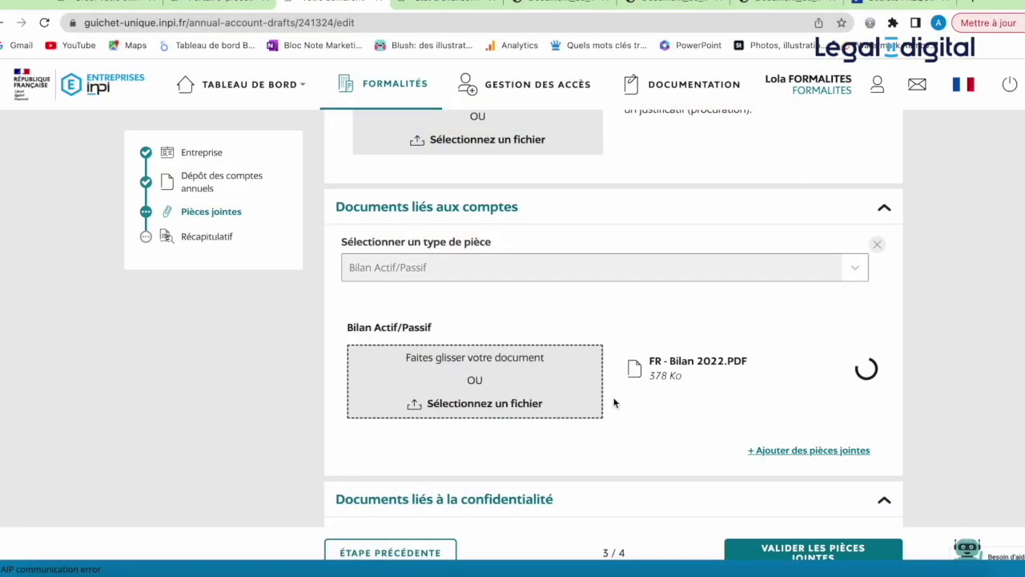
pyautogui.click(816, 452)
# Step: Set the new slot to Compte de résultat and upload FR - CDR 2022.PDF
pyautogui.click(721, 464)
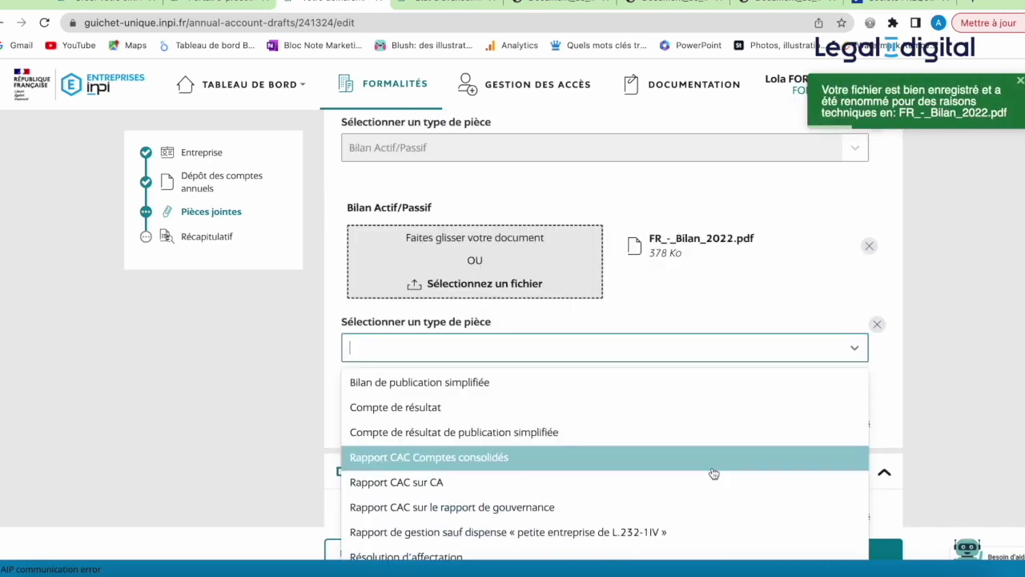
pyautogui.click(533, 408)
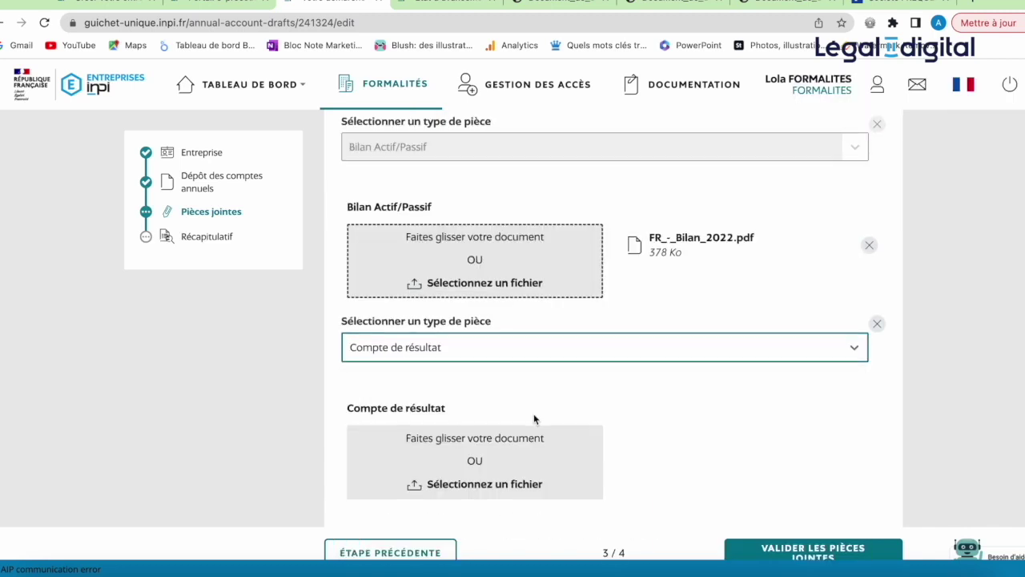
pyautogui.click(486, 437)
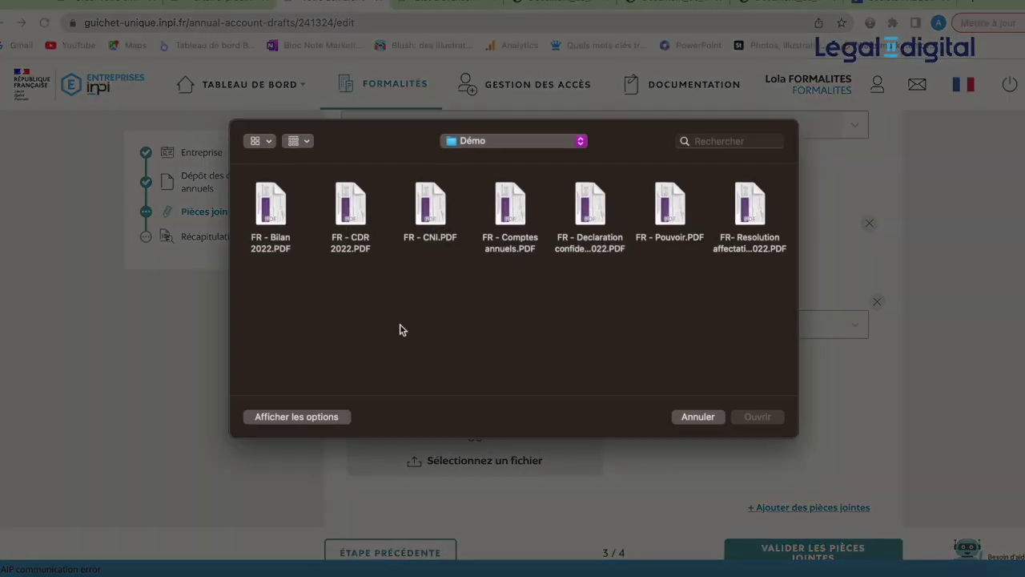
pyautogui.doubleClick(359, 219)
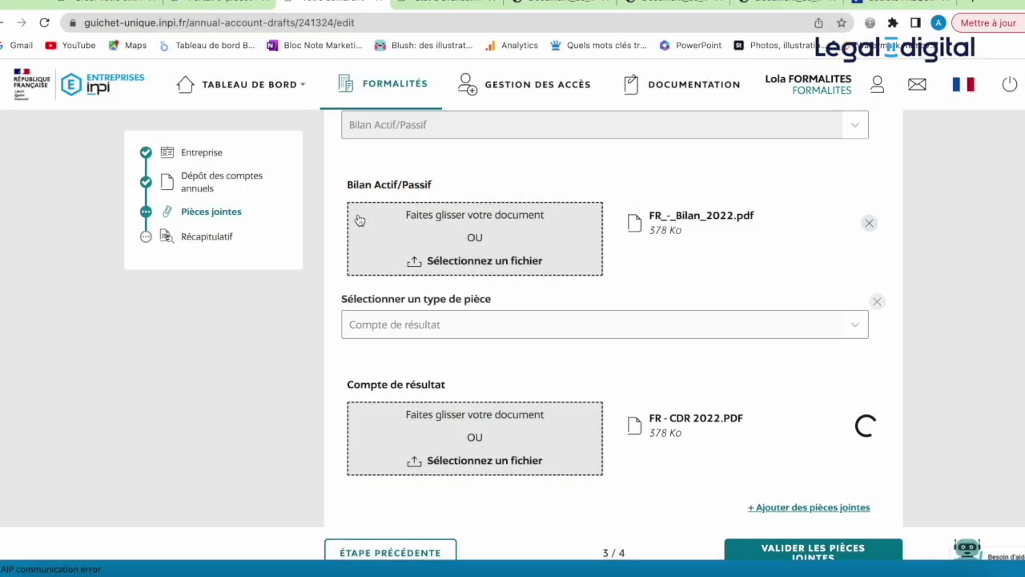
pyautogui.scroll(-1, 671, 367)
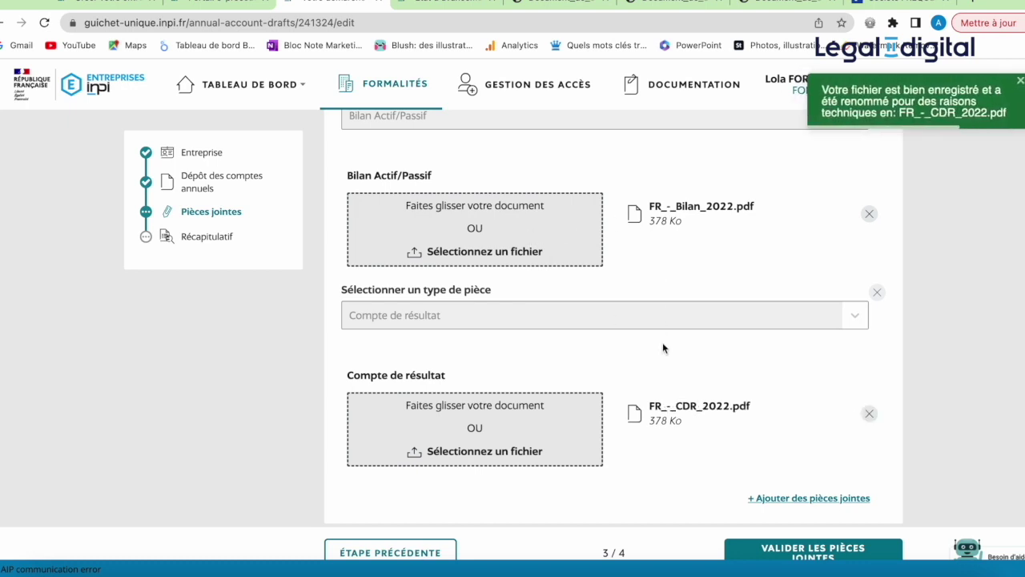
pyautogui.scroll(-2, 663, 349)
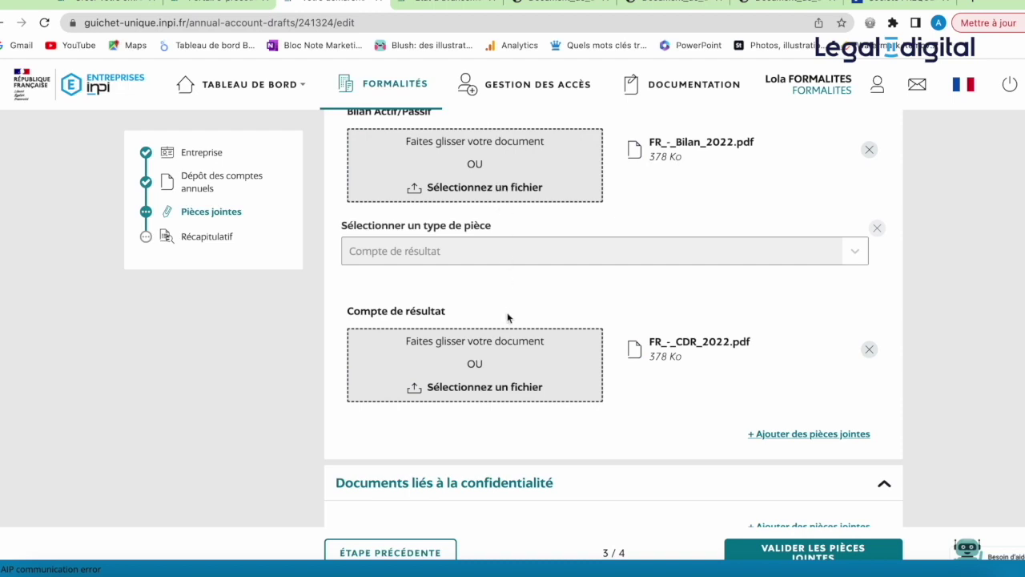
pyautogui.scroll(-1, 507, 318)
pyautogui.scroll(2, 508, 318)
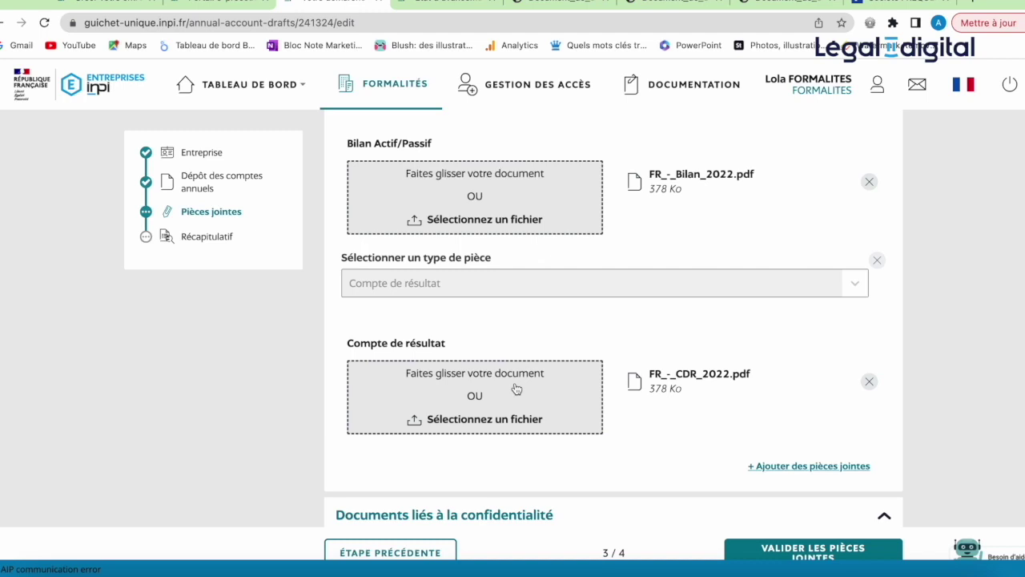
pyautogui.scroll(-3, 516, 388)
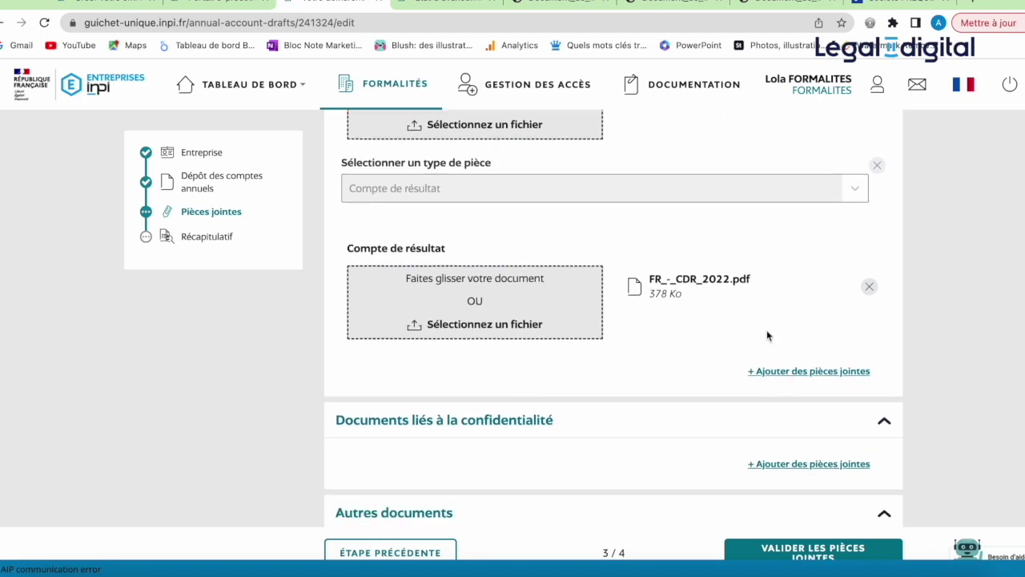
pyautogui.scroll(1, 768, 336)
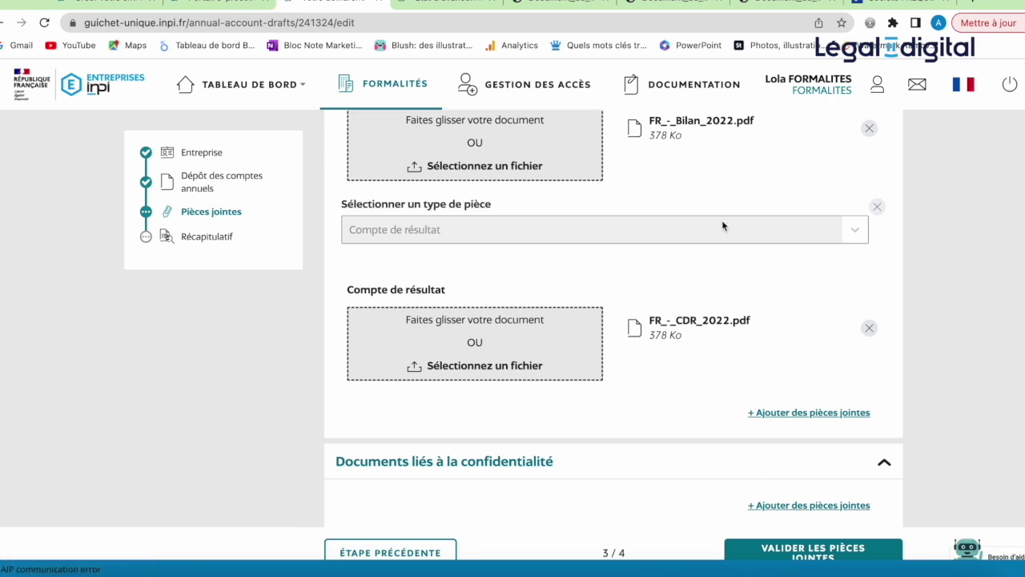
pyautogui.scroll(5, 722, 219)
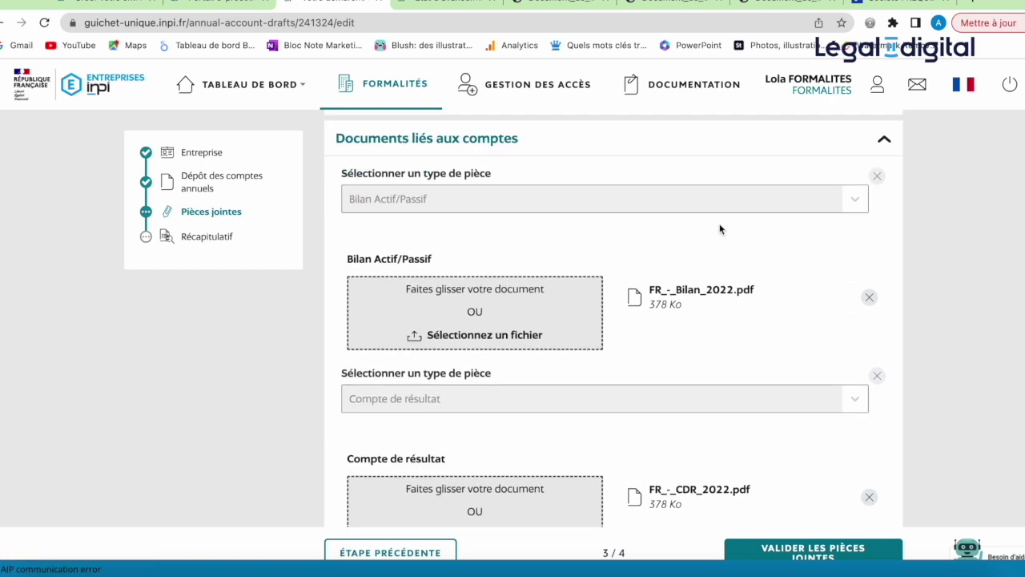
pyautogui.scroll(-5, 715, 321)
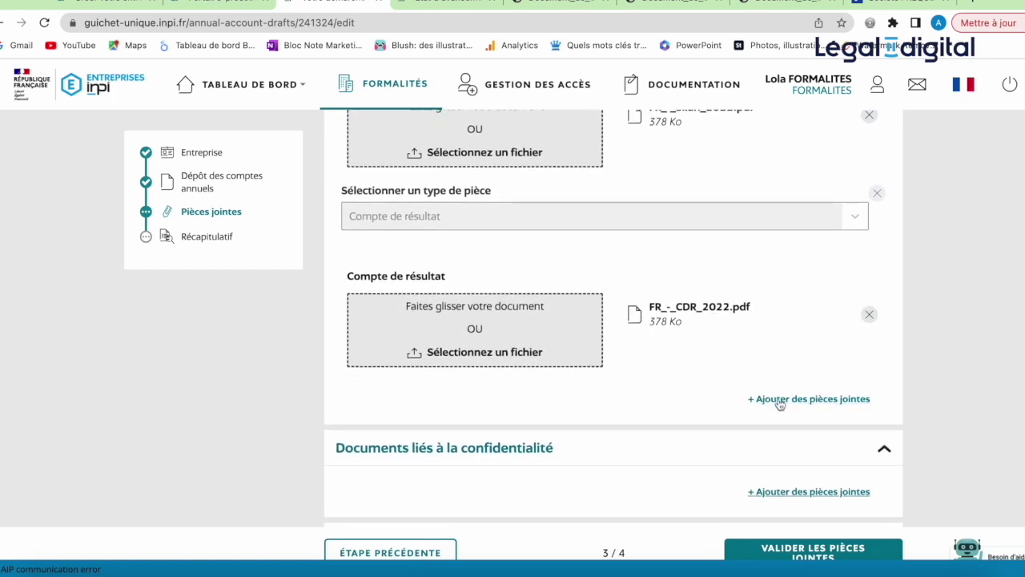
# Step: Add a Résolution d'affectation attachment and upload the FR- Resolution affectation 2022 PDF
pyautogui.click(779, 404)
pyautogui.click(785, 411)
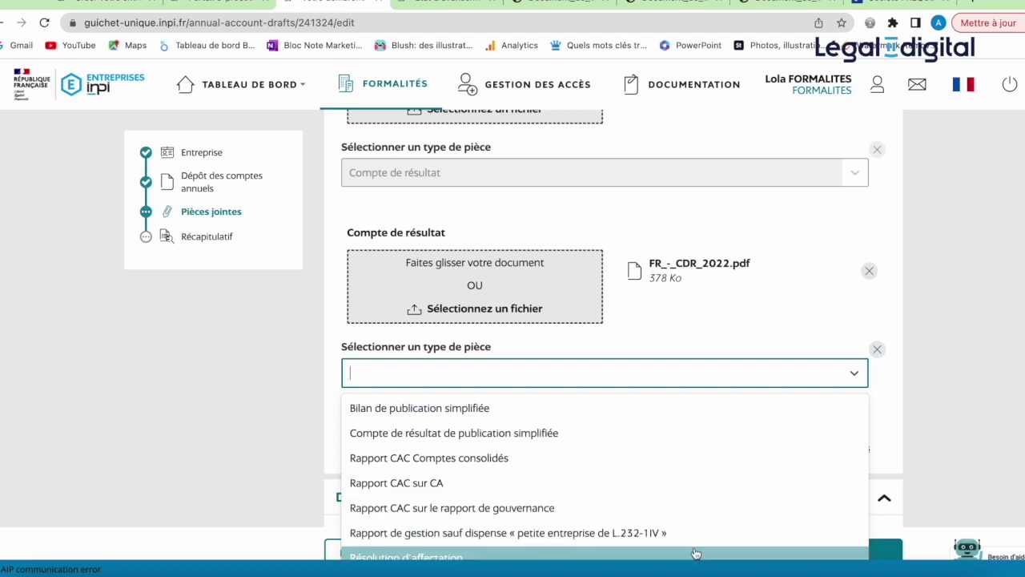
pyautogui.click(695, 554)
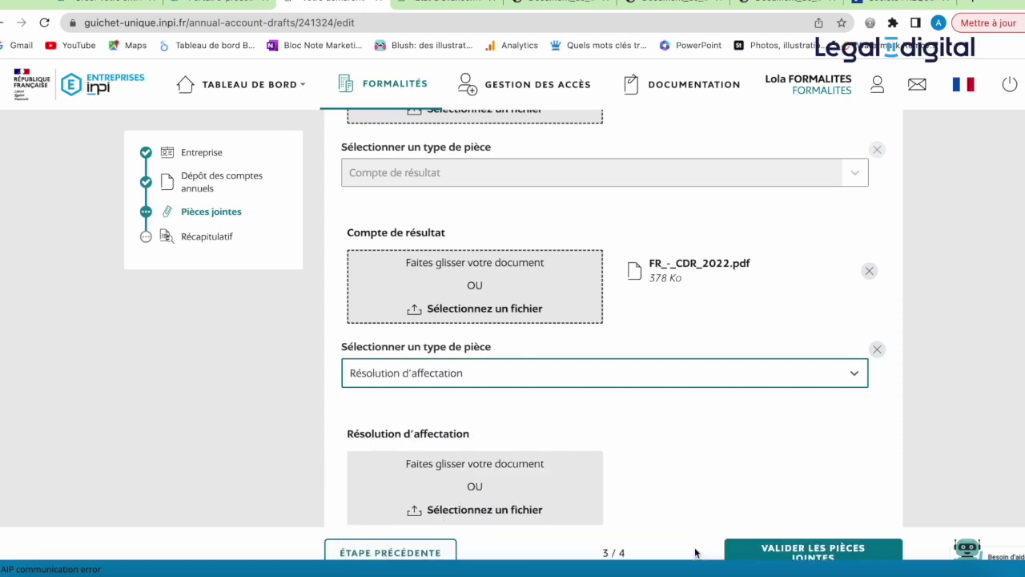
pyautogui.scroll(-1, 737, 476)
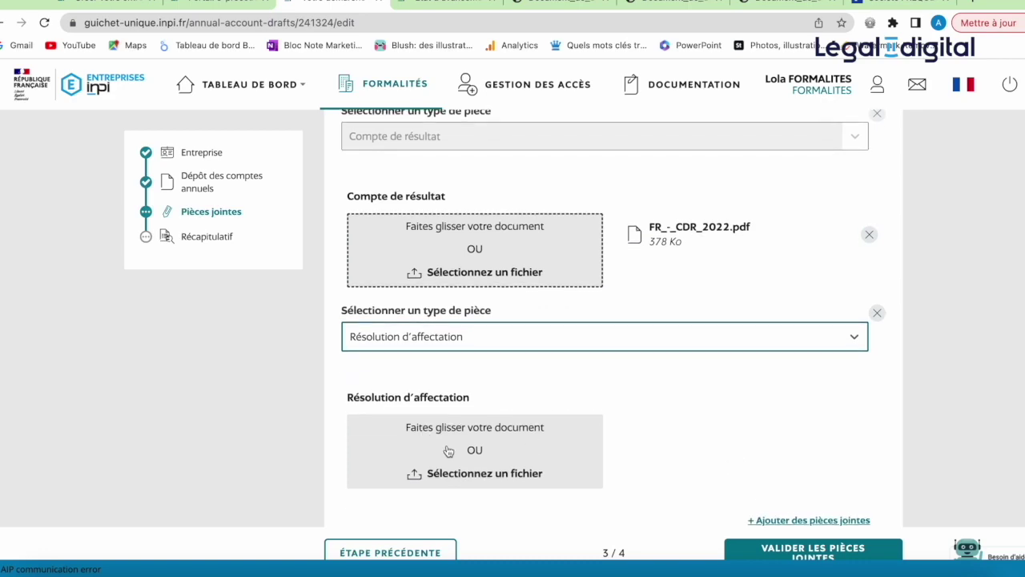
pyautogui.click(447, 451)
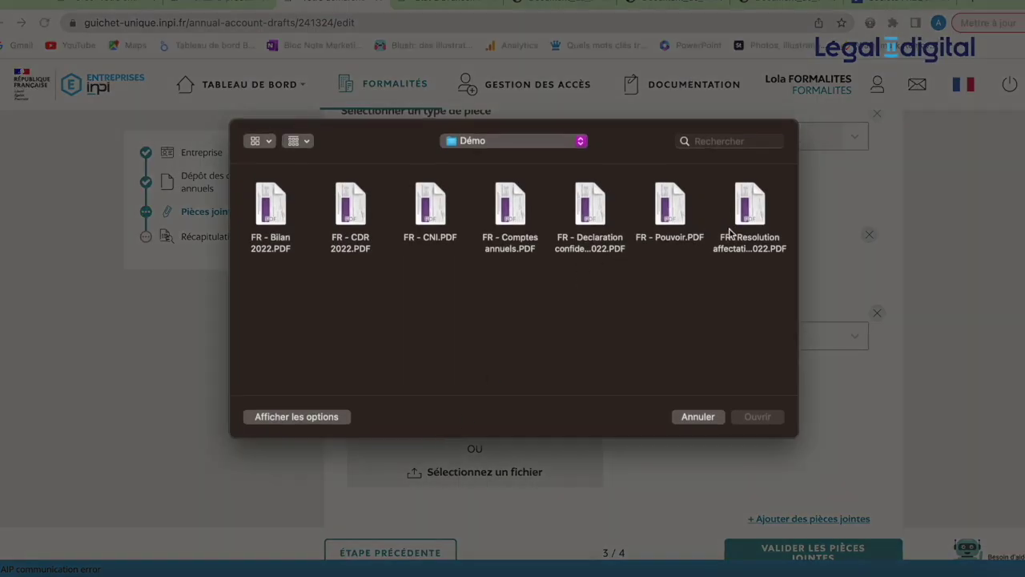
pyautogui.doubleClick(750, 236)
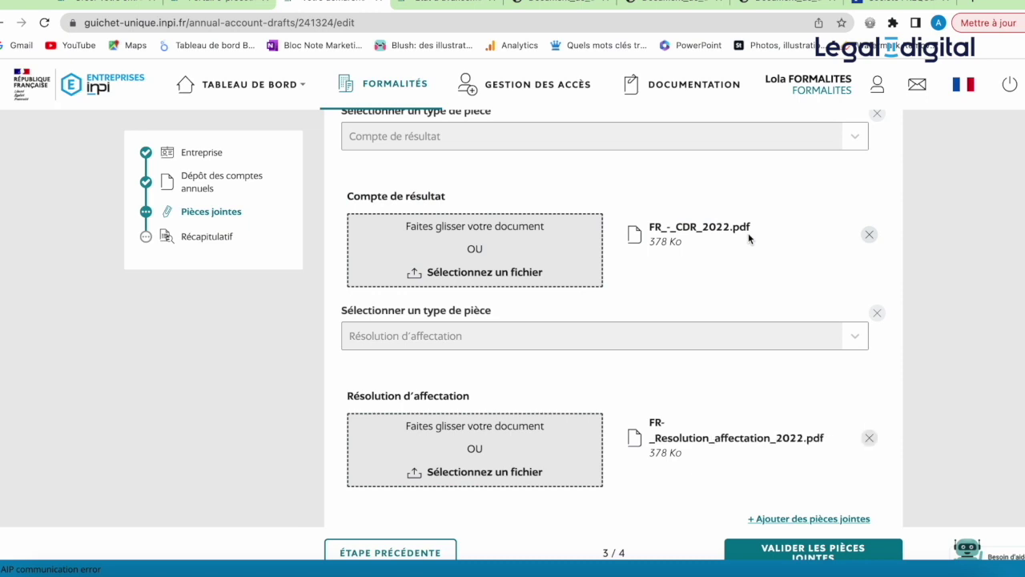
pyautogui.scroll(-5, 748, 238)
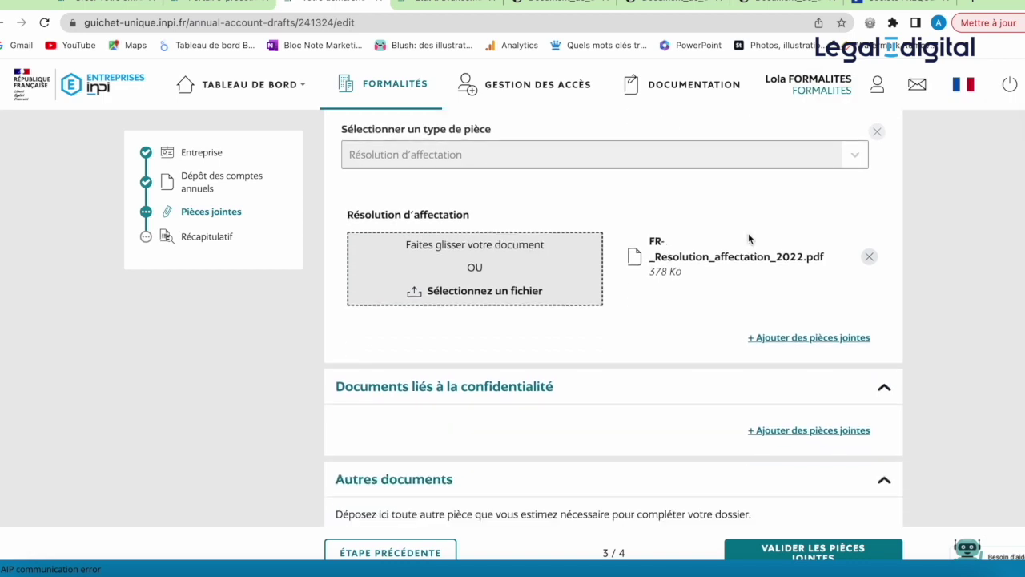
pyautogui.scroll(-1, 748, 238)
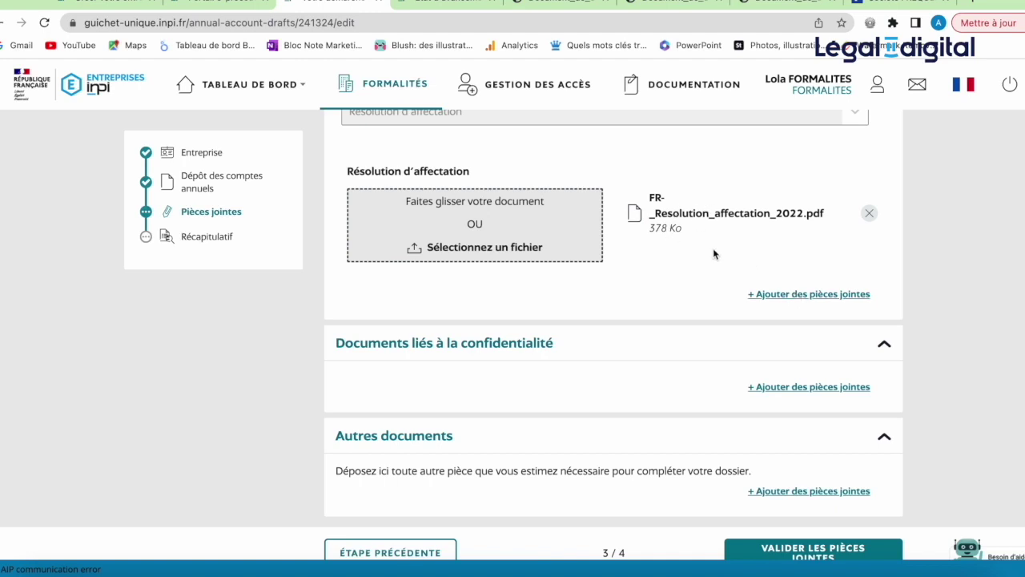
pyautogui.scroll(-1, 731, 325)
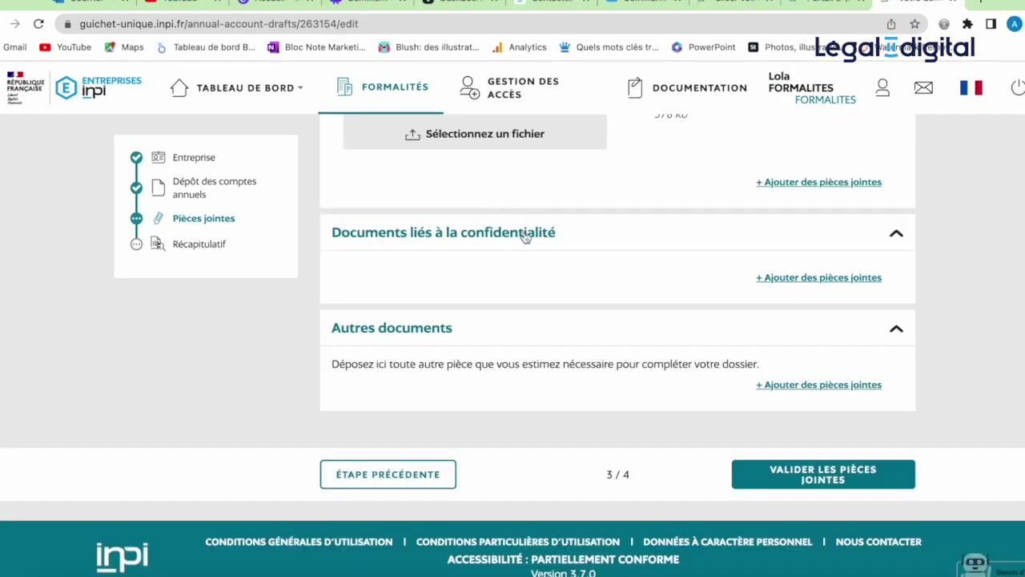
pyautogui.click(788, 280)
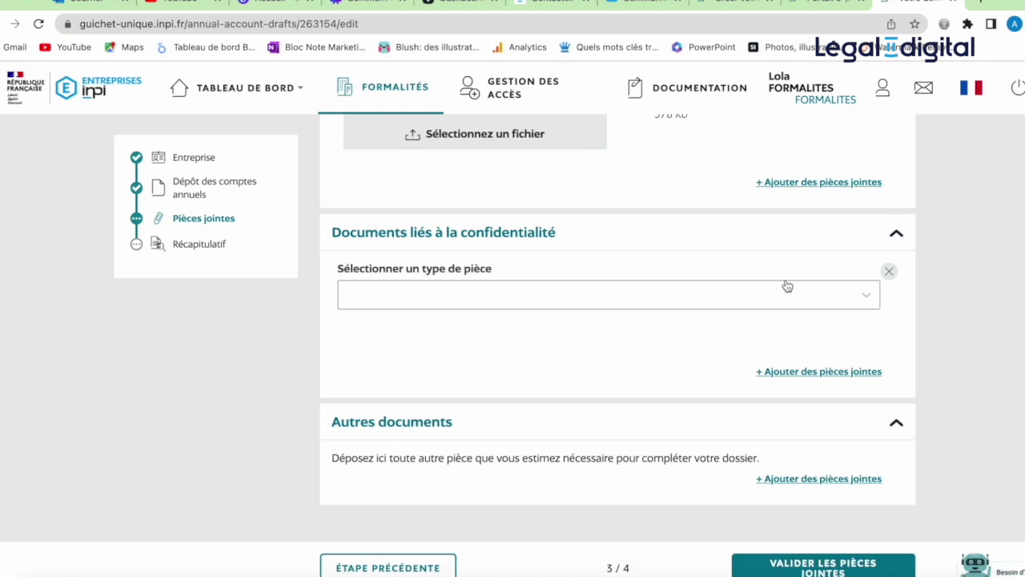
pyautogui.click(888, 273)
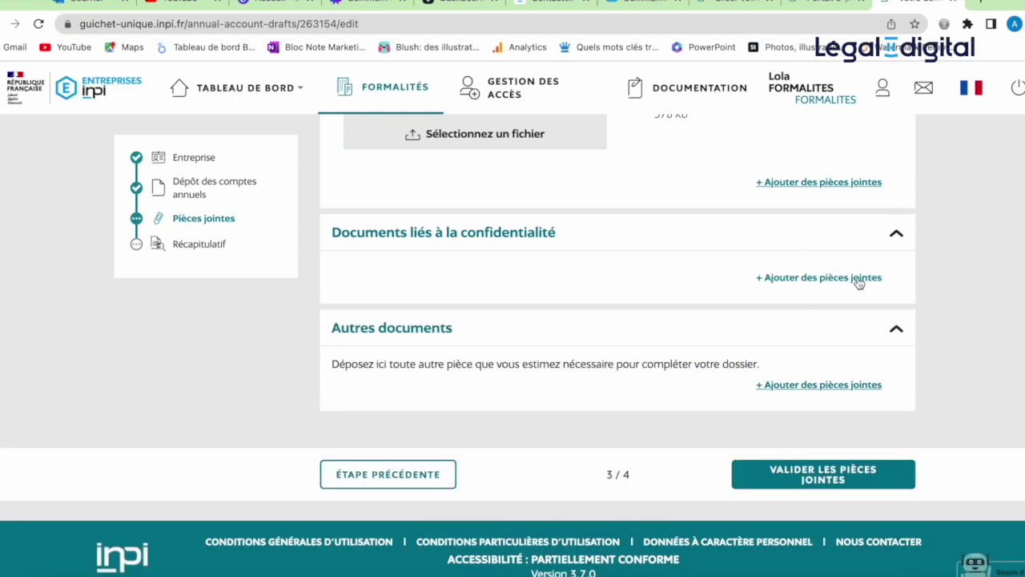
pyautogui.click(857, 278)
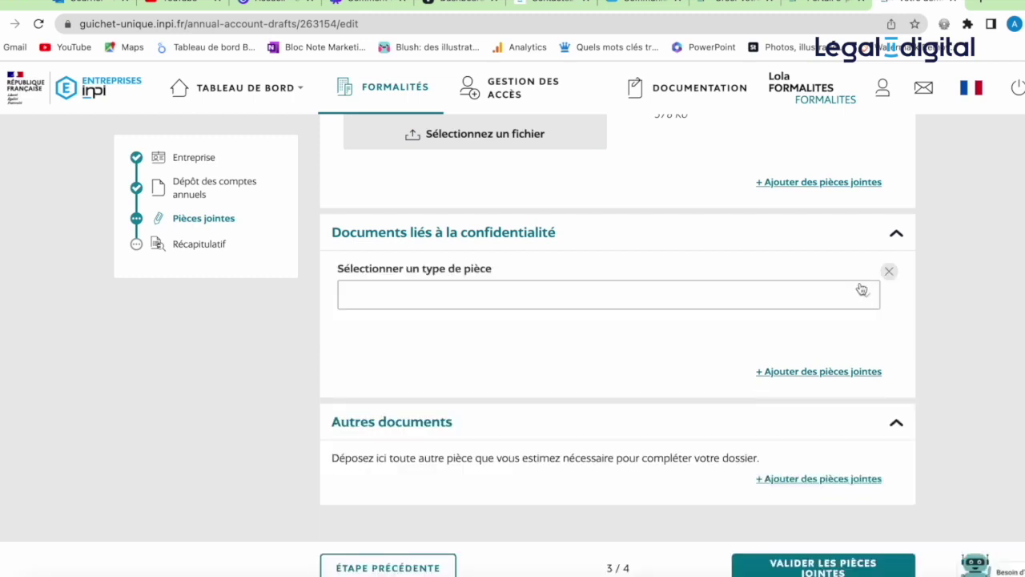
pyautogui.click(864, 295)
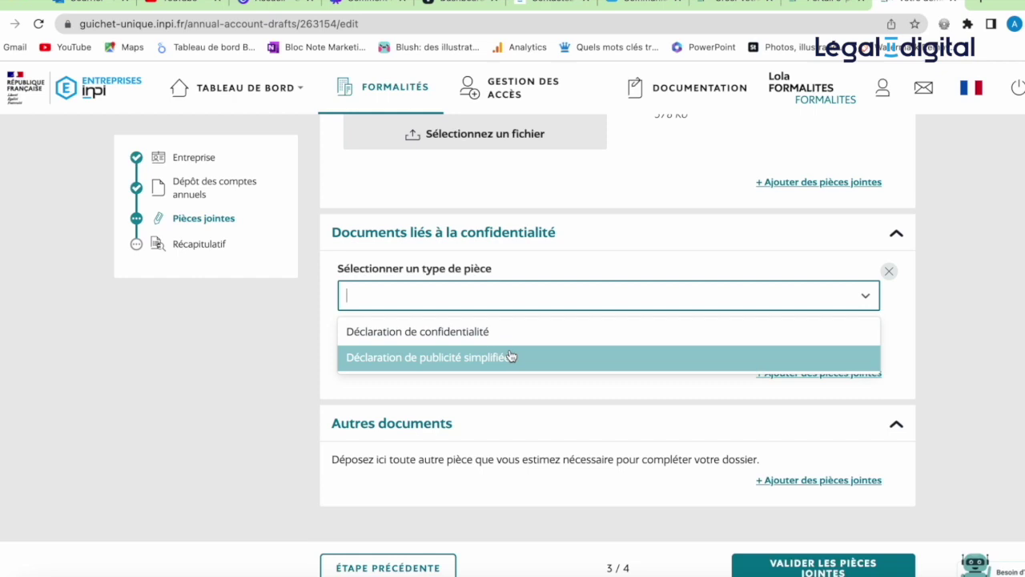
pyautogui.click(574, 390)
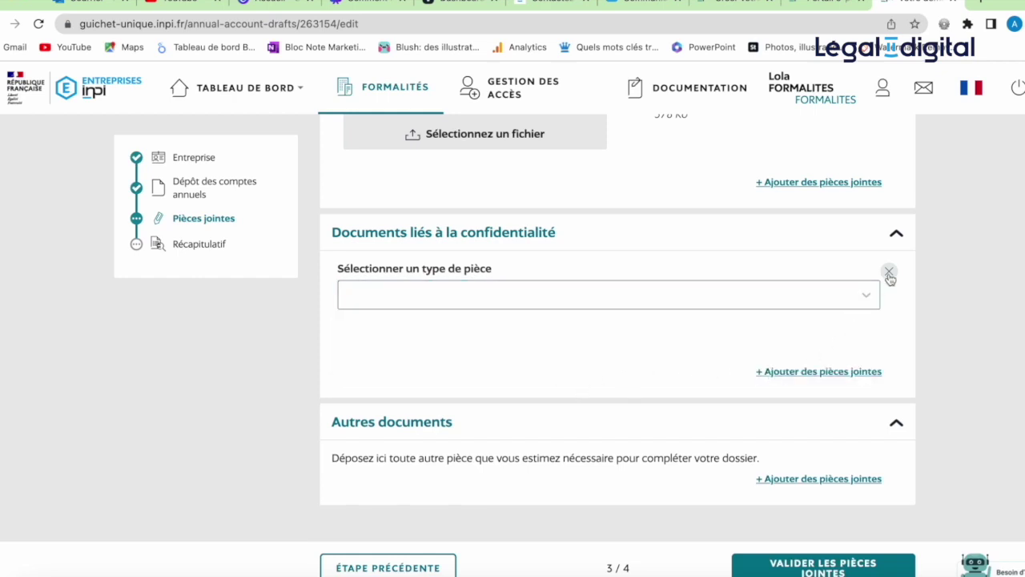
pyautogui.click(889, 275)
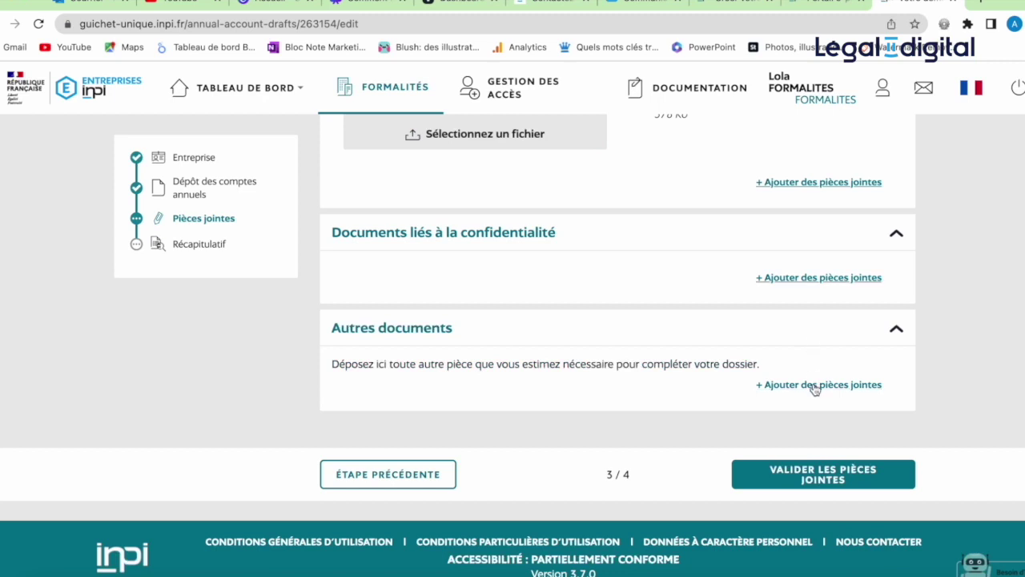
# Step: Create an Autres documents slot typed 'Déclaration de confidentialité du compte de résultat'
pyautogui.click(816, 389)
pyautogui.click(863, 401)
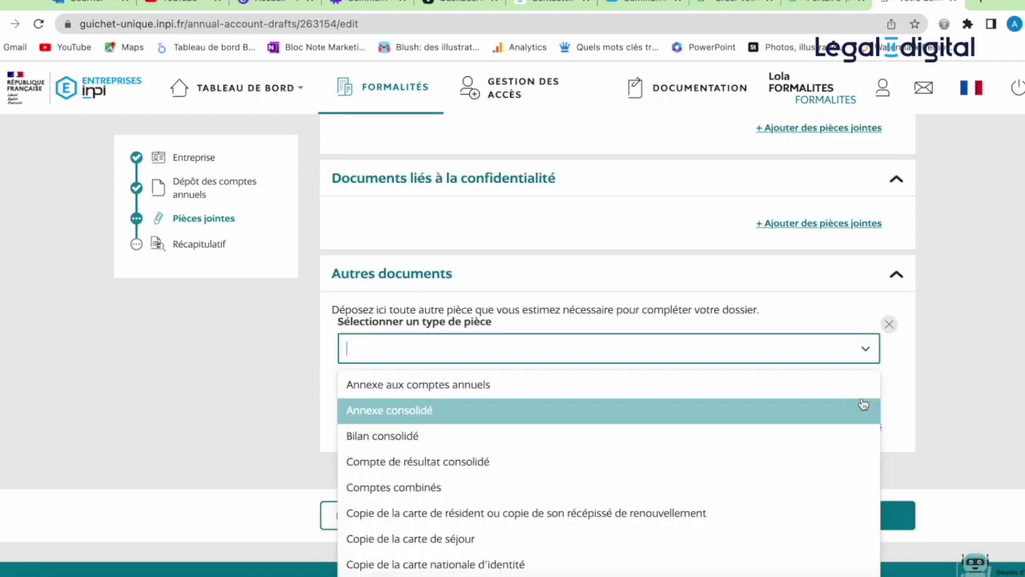
pyautogui.scroll(-1, 819, 485)
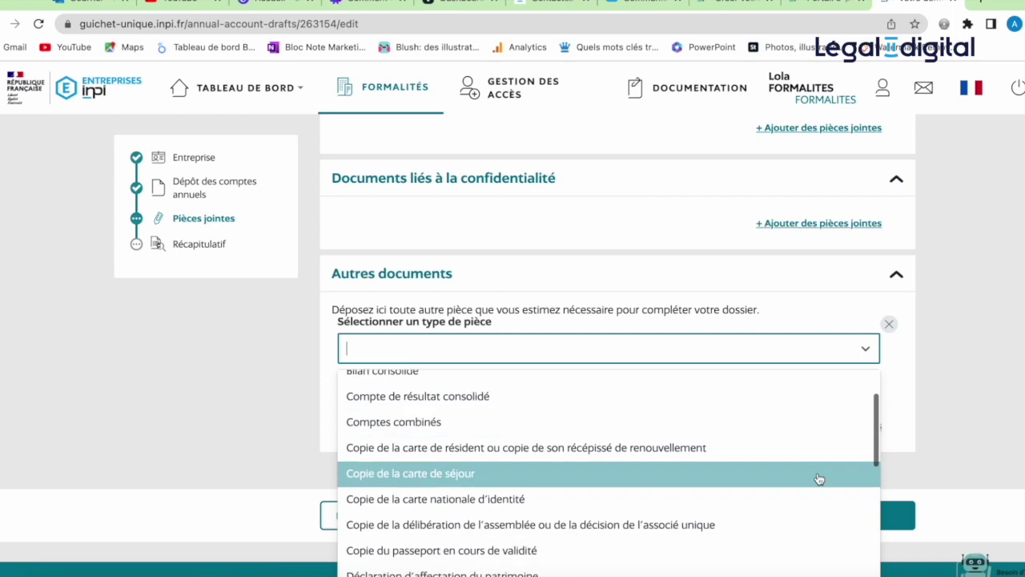
pyautogui.scroll(-4, 823, 471)
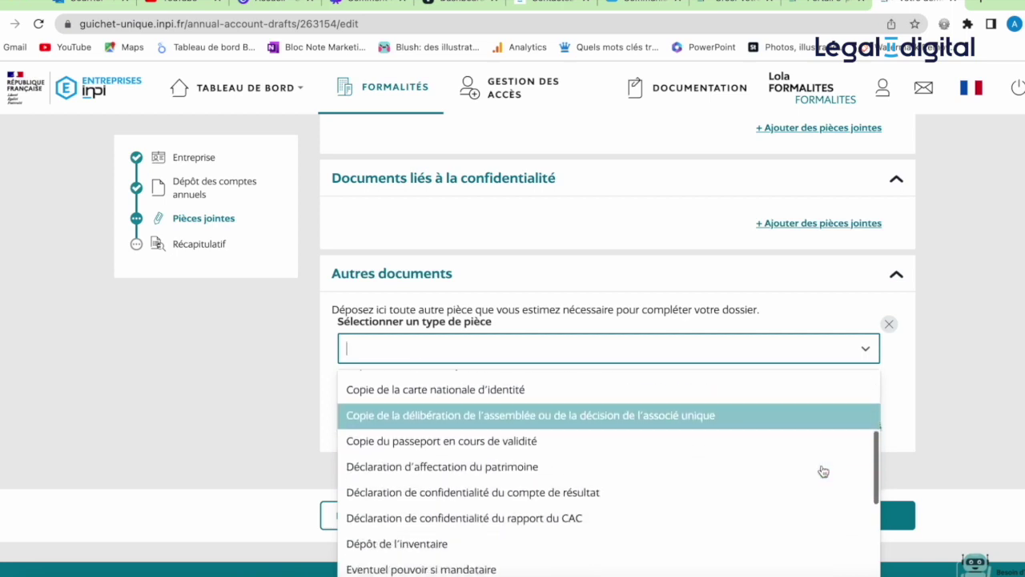
pyautogui.scroll(-1, 824, 471)
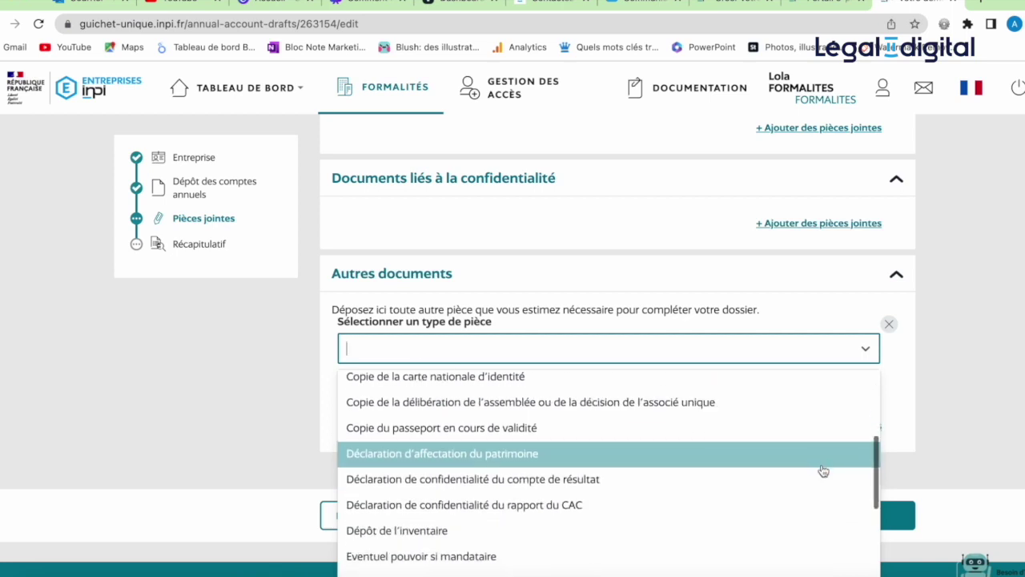
pyautogui.click(668, 481)
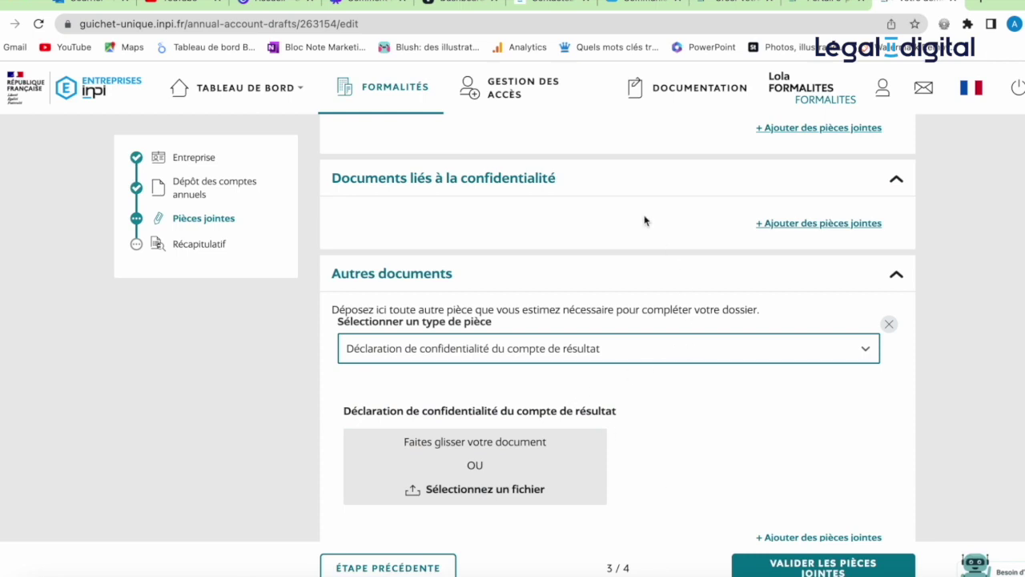
# Step: Add a confidentiality document slot and set its type to 'Déclaration de confidentialité'
pyautogui.click(782, 226)
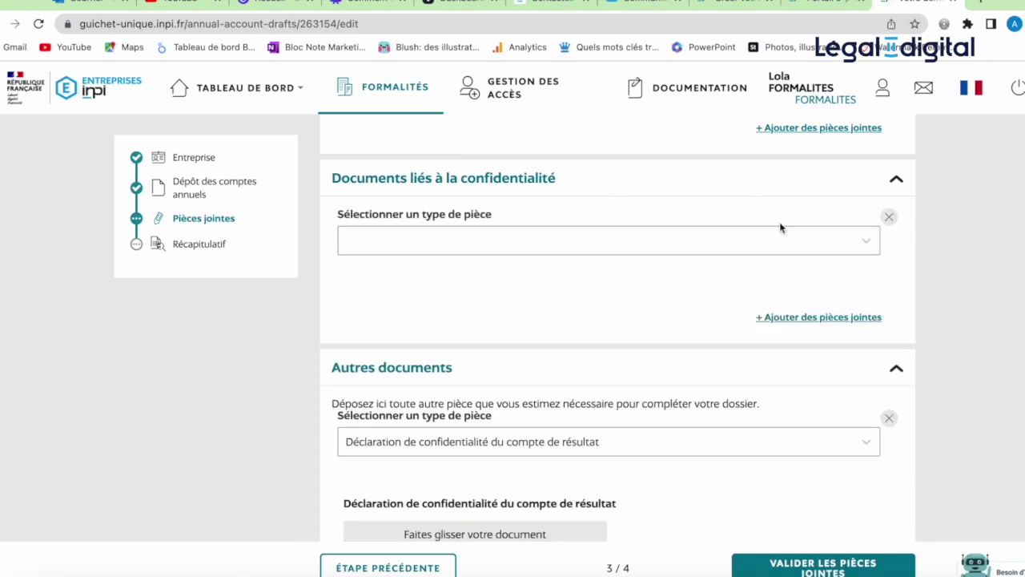
pyautogui.click(758, 248)
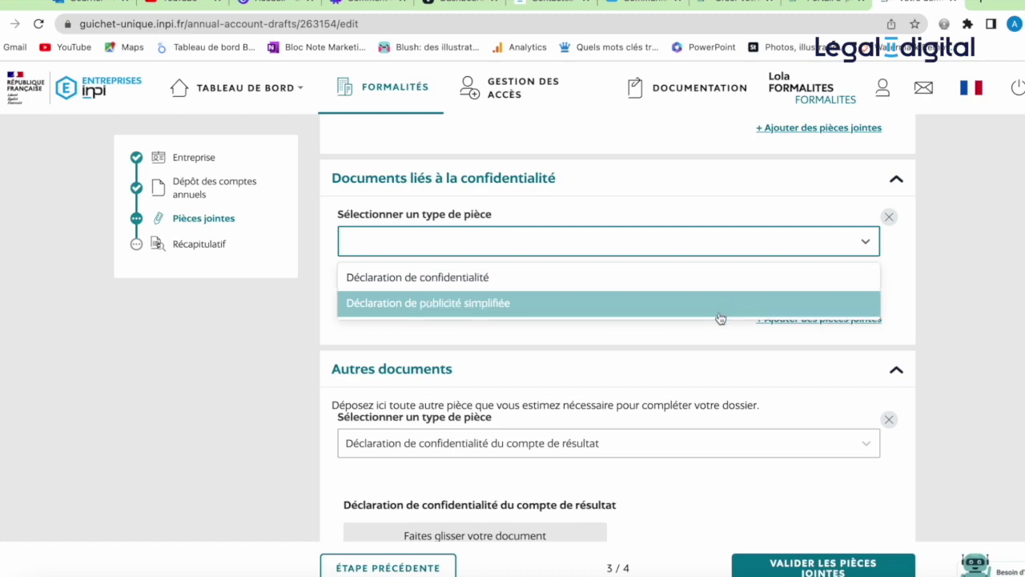
pyautogui.click(719, 289)
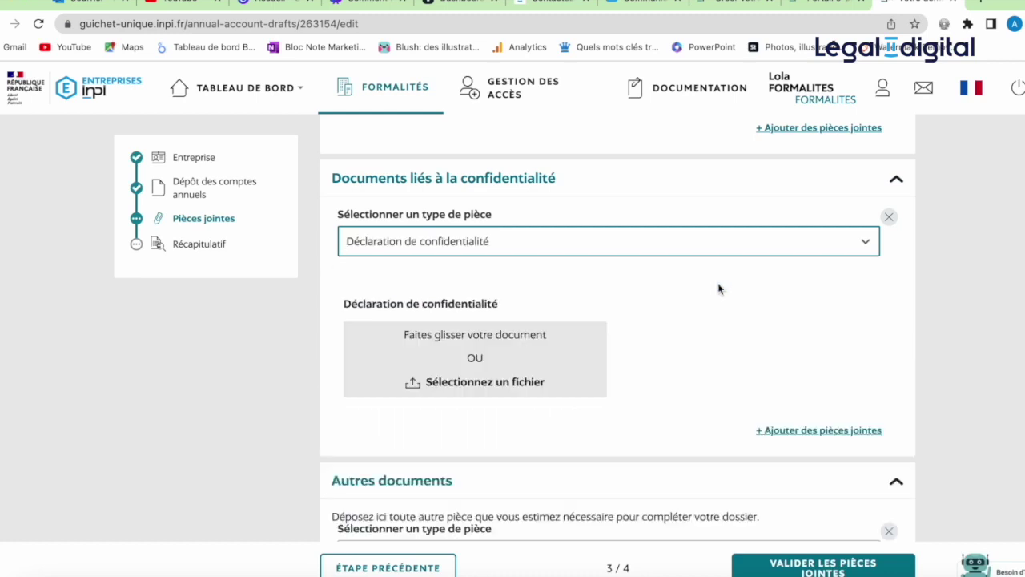
pyautogui.scroll(-3, 685, 395)
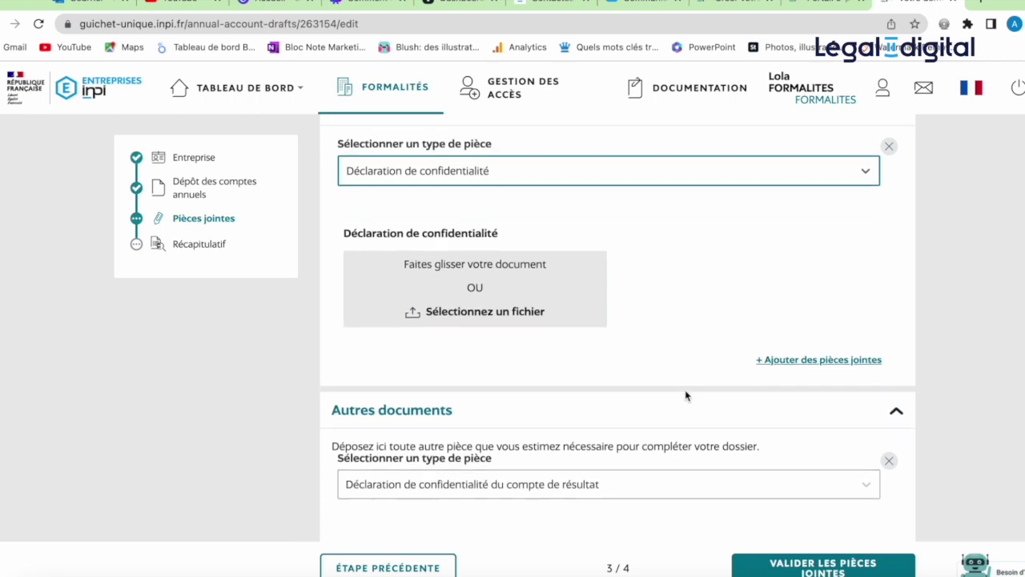
pyautogui.scroll(-1, 685, 395)
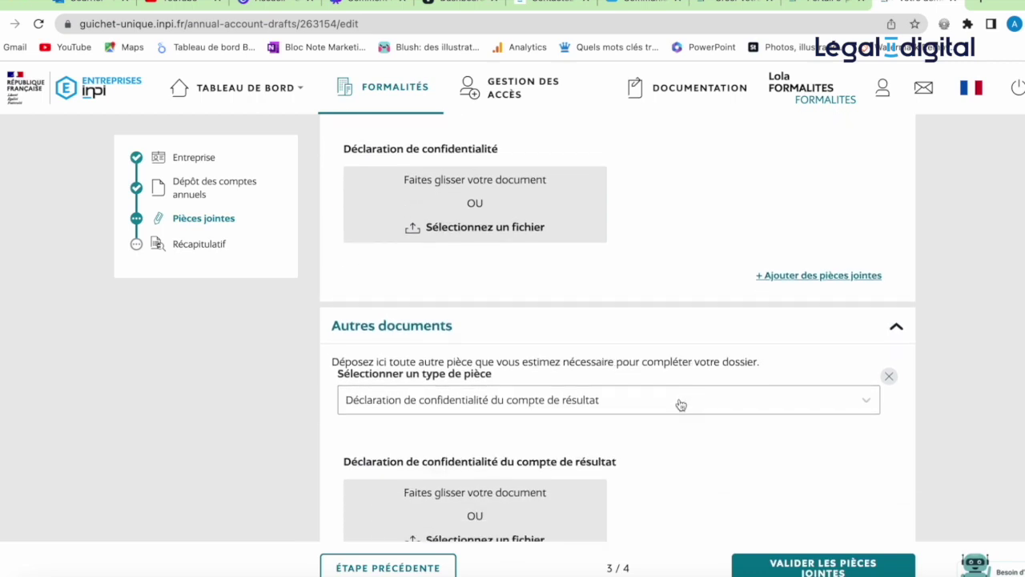
pyautogui.click(681, 405)
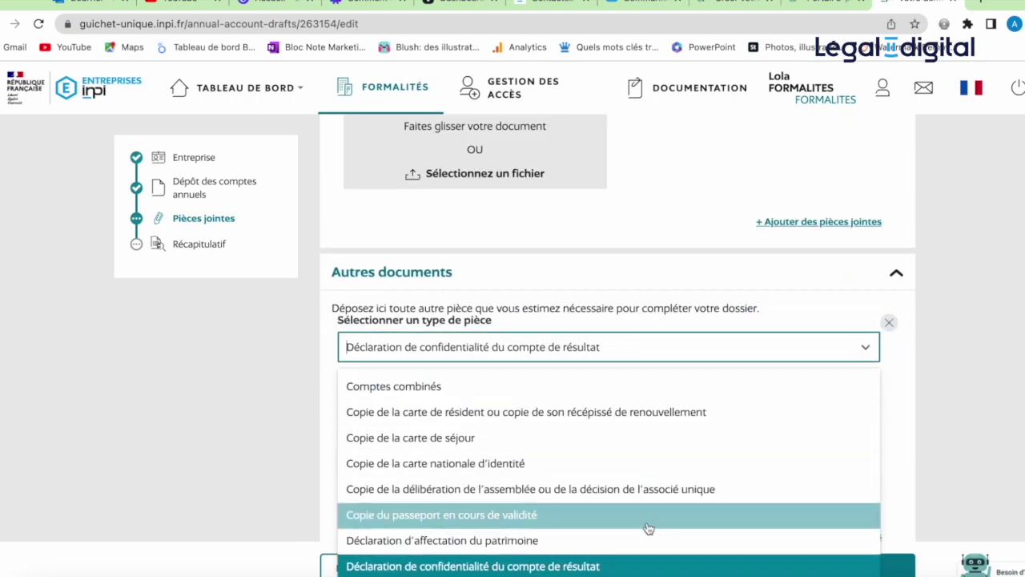
pyautogui.click(640, 566)
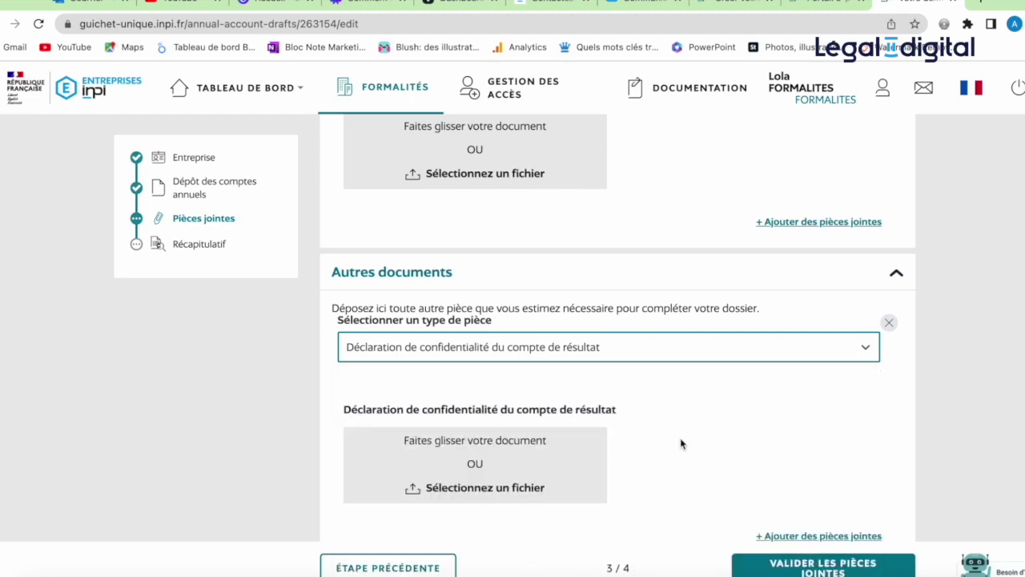
pyautogui.scroll(-1, 680, 441)
pyautogui.scroll(2, 681, 441)
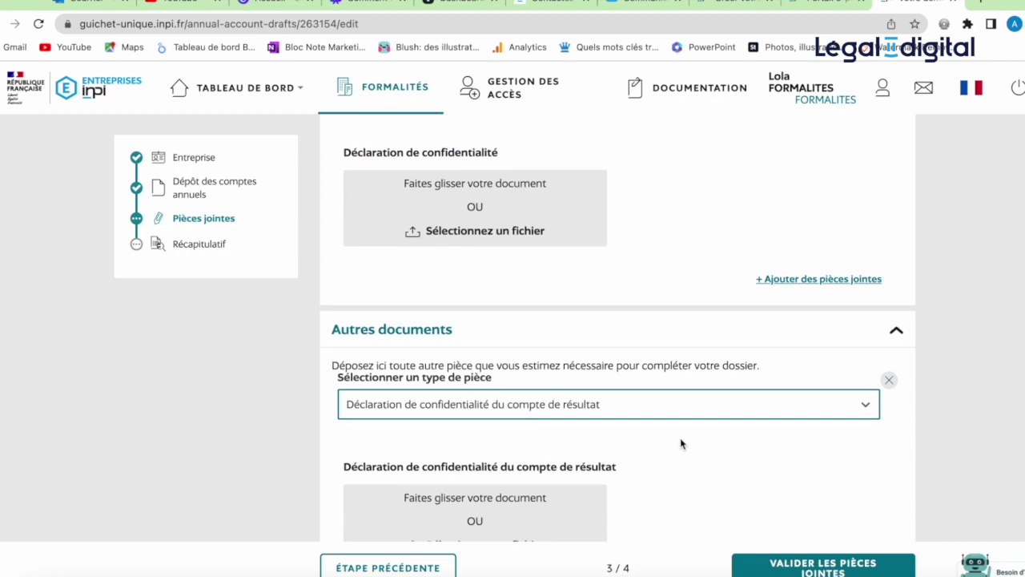
pyautogui.scroll(2, 680, 441)
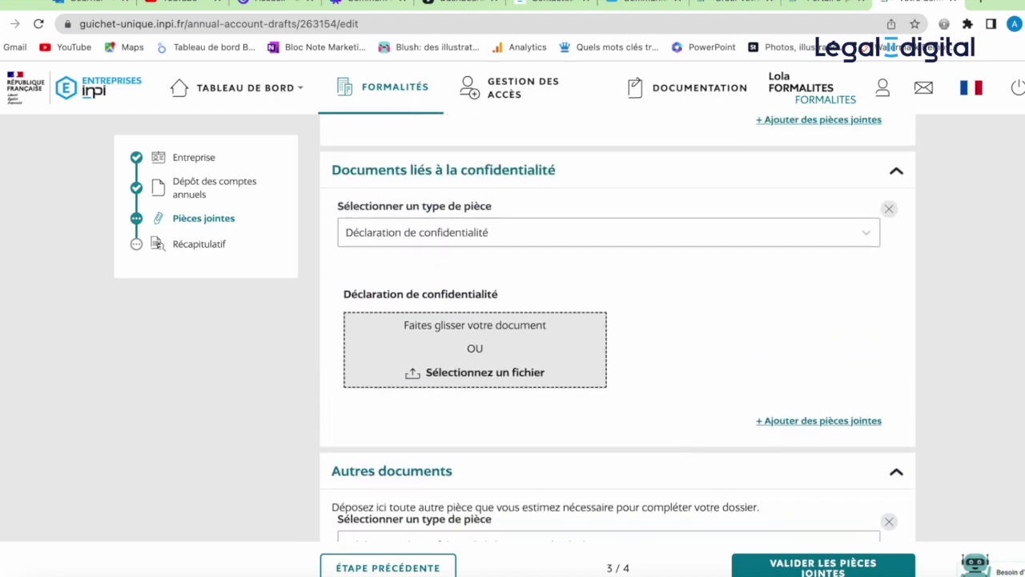
# Step: Upload FR_-_Declaration_confidentialite_2022.pdf into the drop zone and validate the attachments
pyautogui.press('super+Tab')
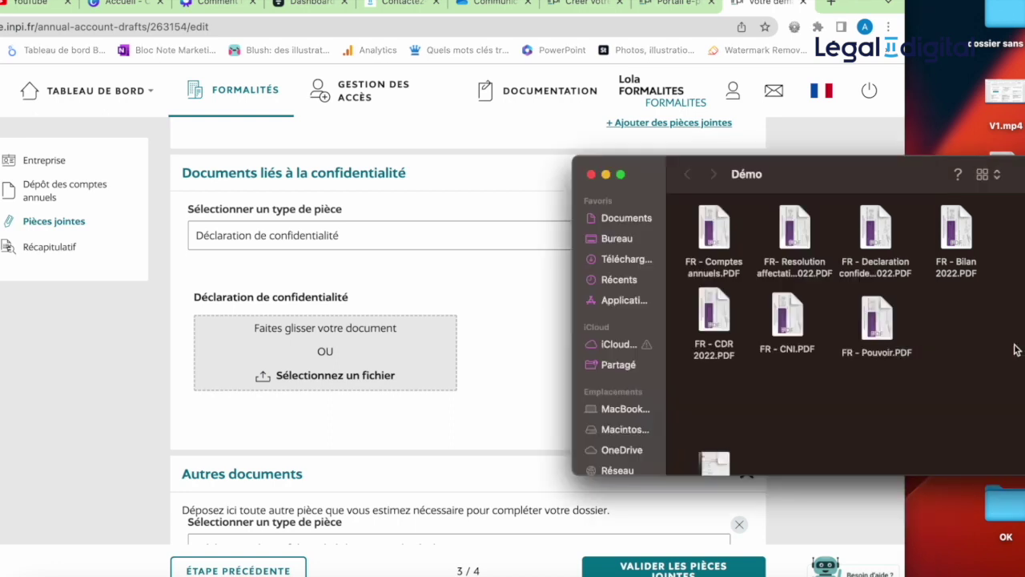
pyautogui.moveTo(881, 237); pyautogui.dragTo(383, 354)
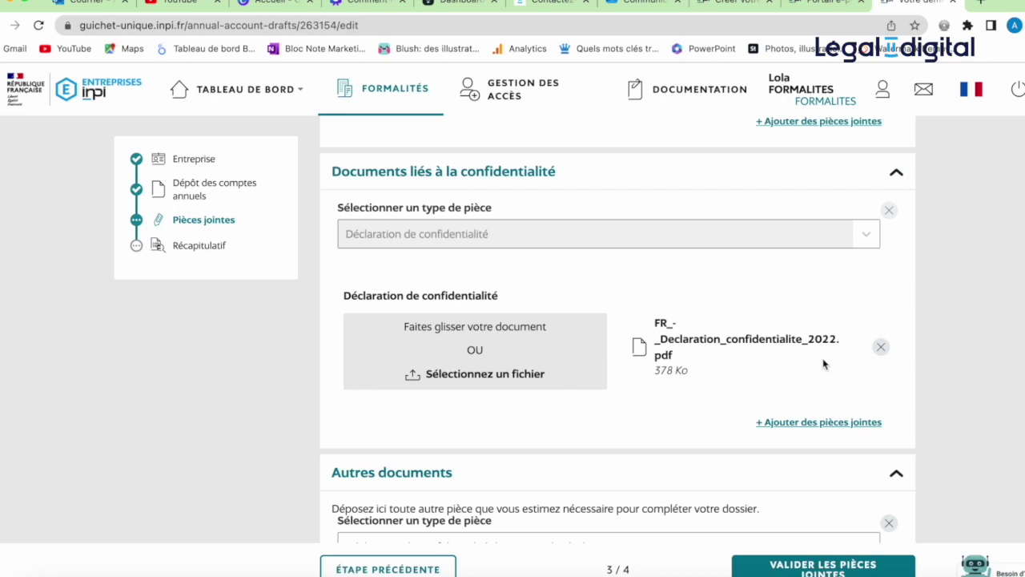
pyautogui.scroll(-2, 816, 393)
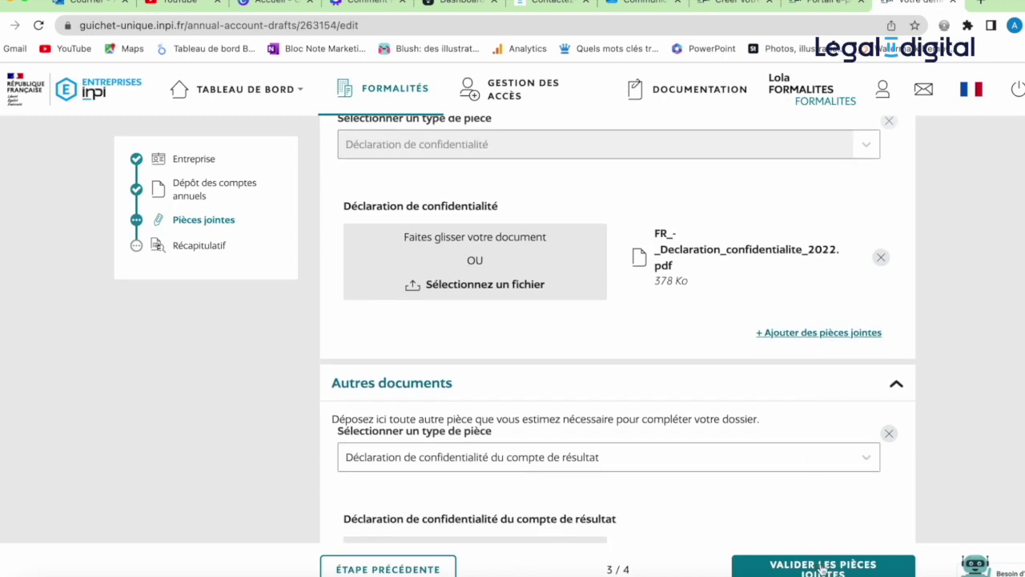
pyautogui.click(823, 568)
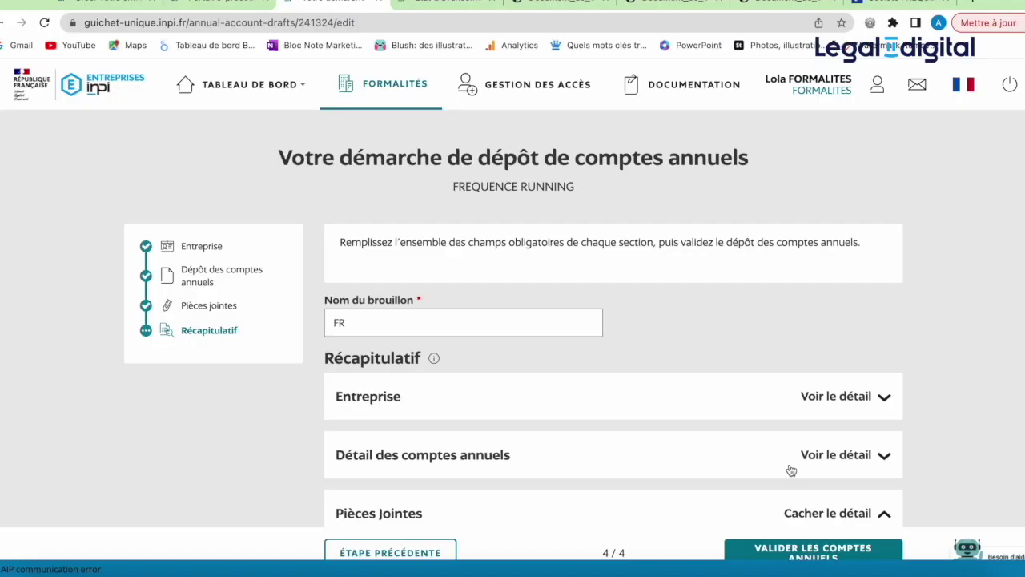
# Step: Expand the company address and annual accounts details in the Récapitulatif
pyautogui.scroll(-3, 792, 471)
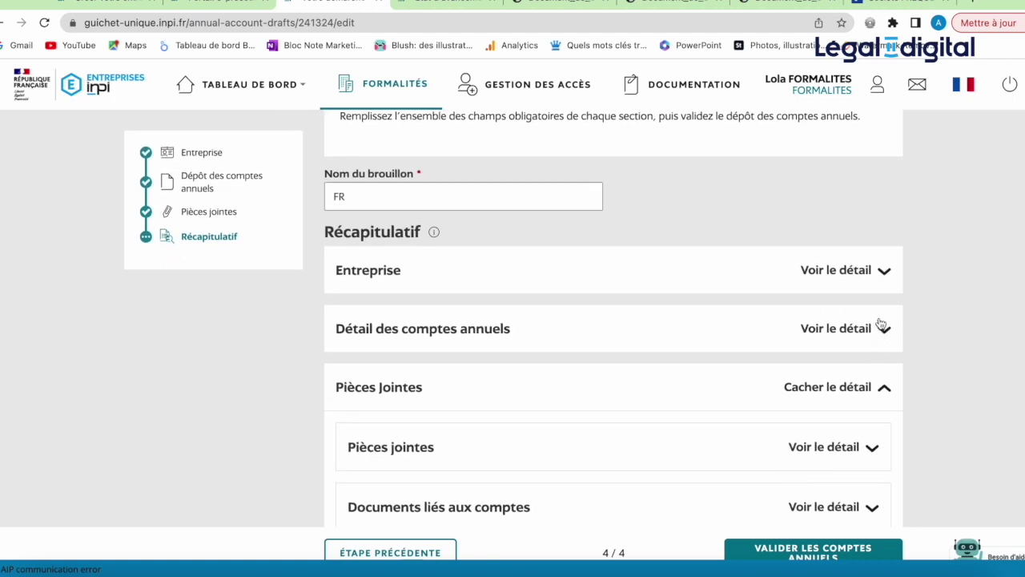
pyautogui.click(873, 271)
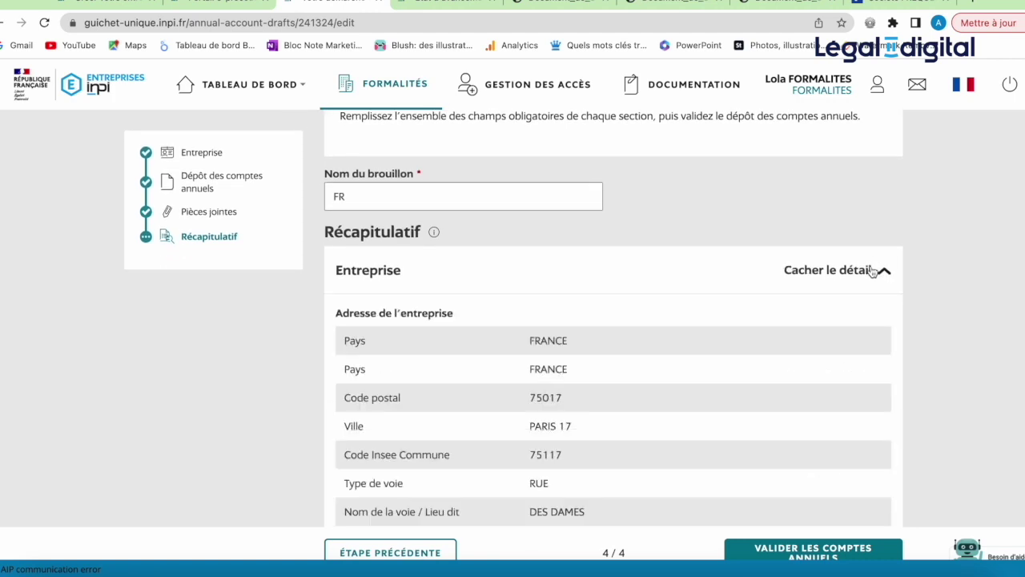
pyautogui.scroll(-1, 797, 409)
pyautogui.scroll(-3, 817, 362)
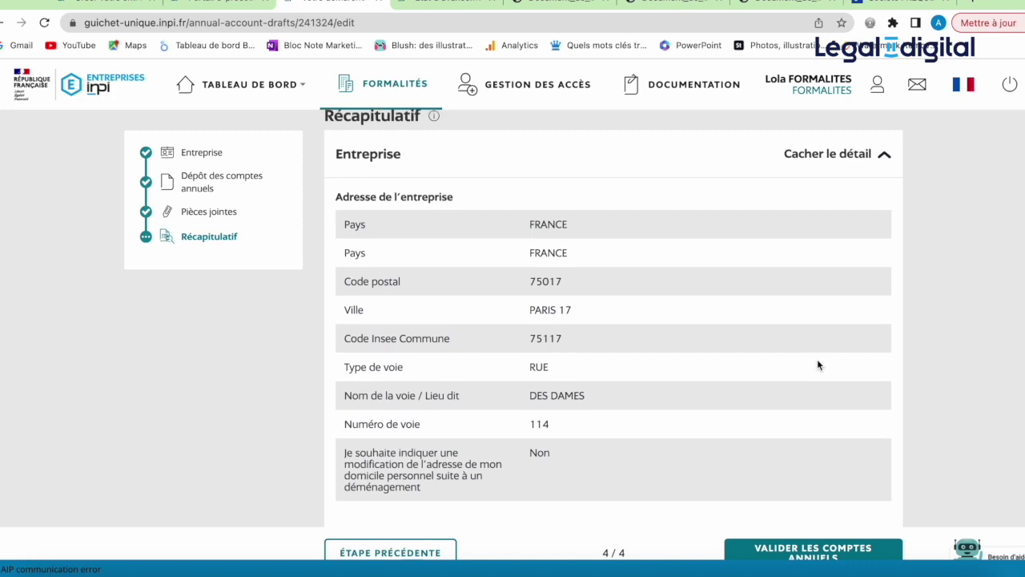
pyautogui.scroll(-3, 818, 362)
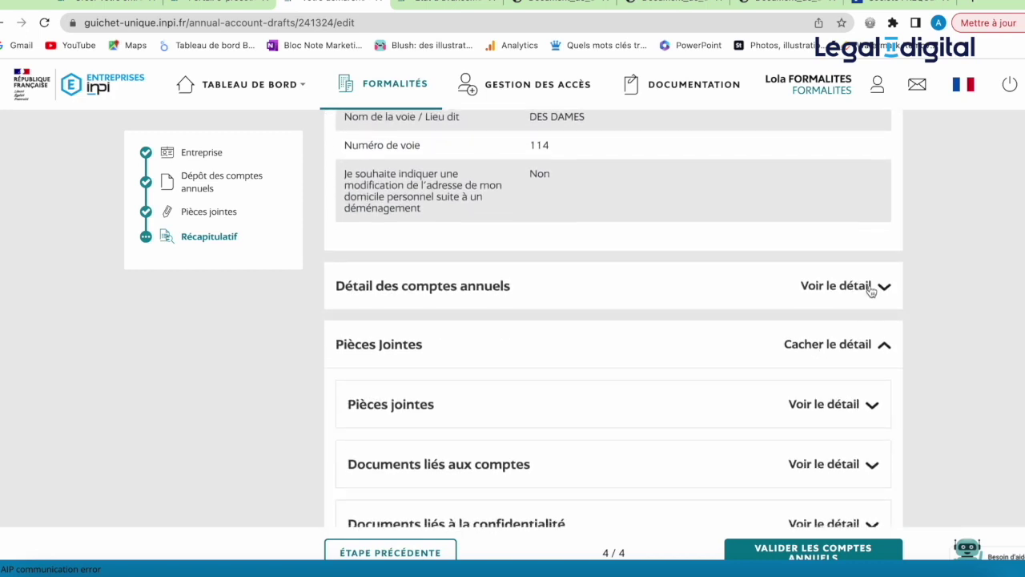
pyautogui.click(873, 286)
pyautogui.scroll(-3, 871, 291)
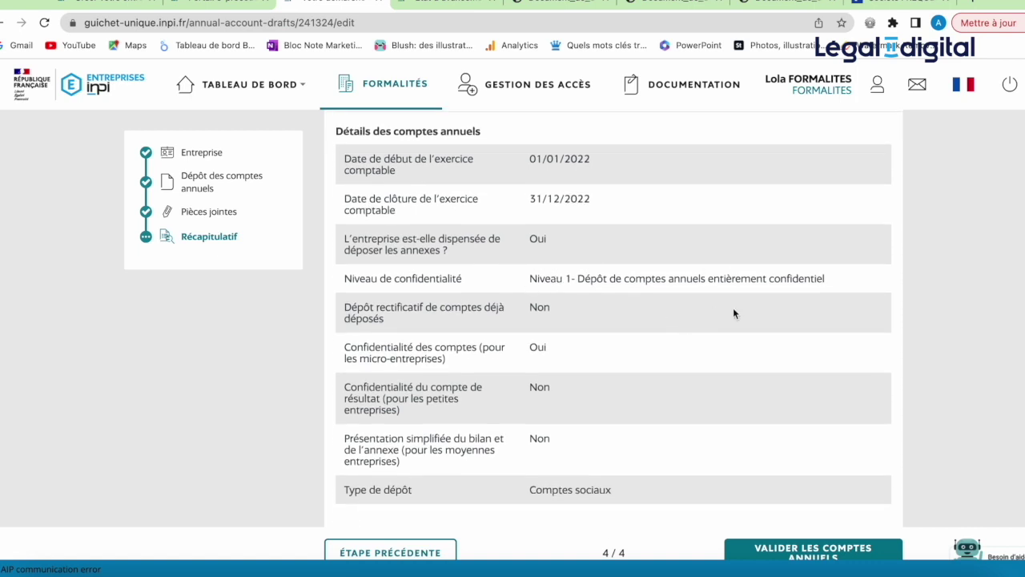
pyautogui.scroll(-3, 732, 312)
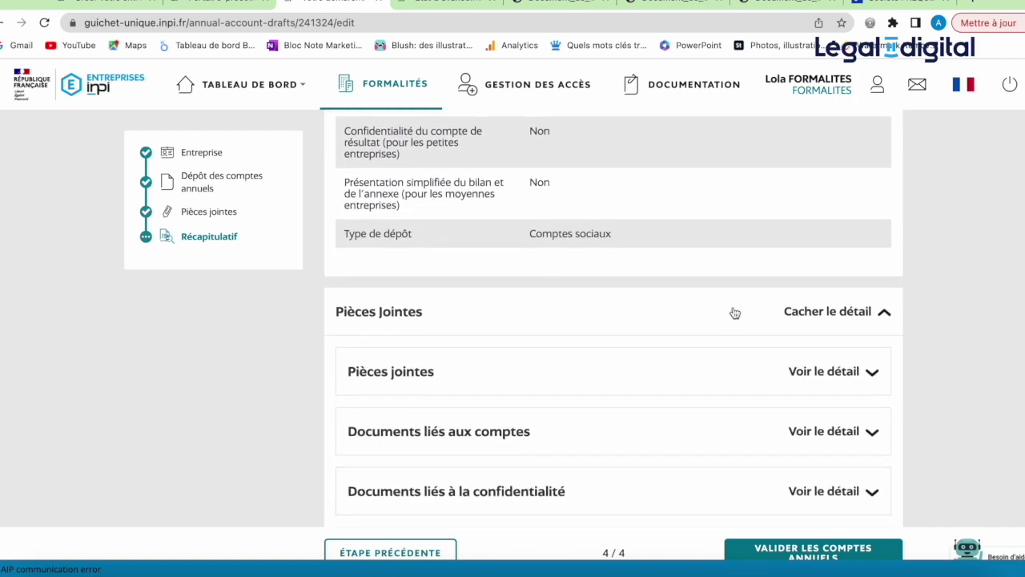
# Step: Review Pièces jointes and Documents liés aux comptes, then submit with VALIDER LES COMPTES ANNUELS
pyautogui.click(819, 380)
pyautogui.scroll(-5, 818, 381)
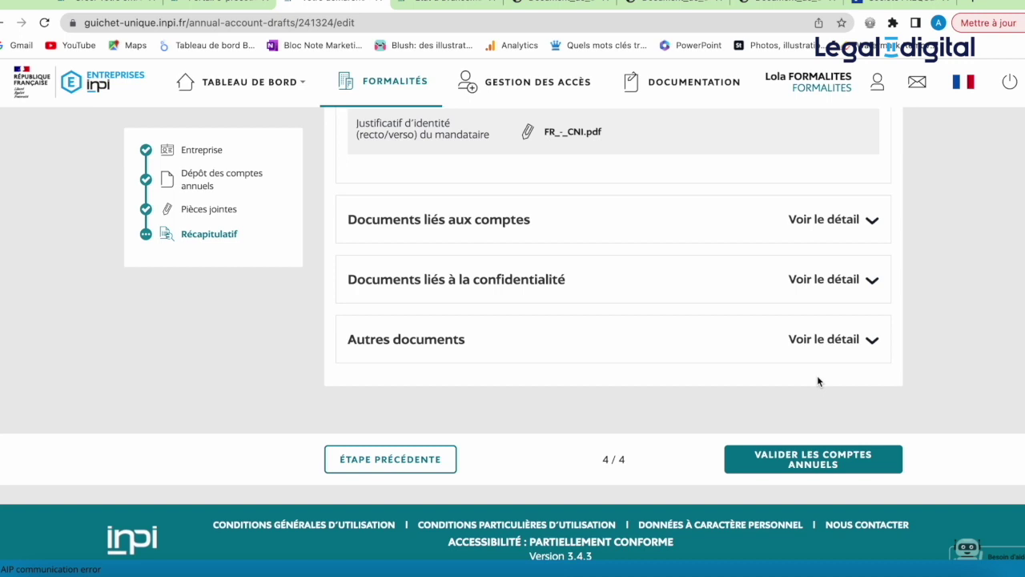
pyautogui.click(734, 231)
pyautogui.scroll(-3, 734, 228)
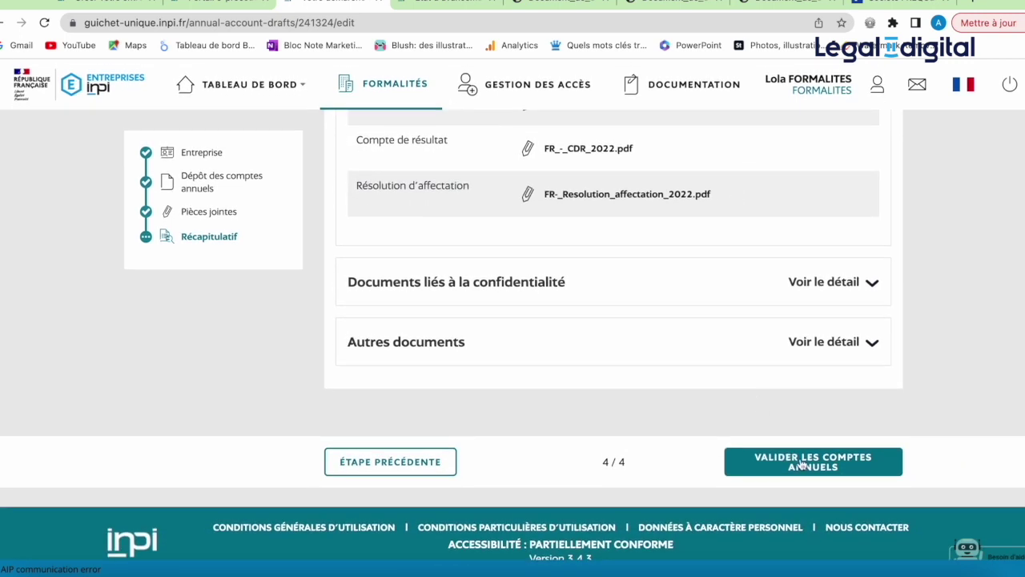
pyautogui.click(800, 458)
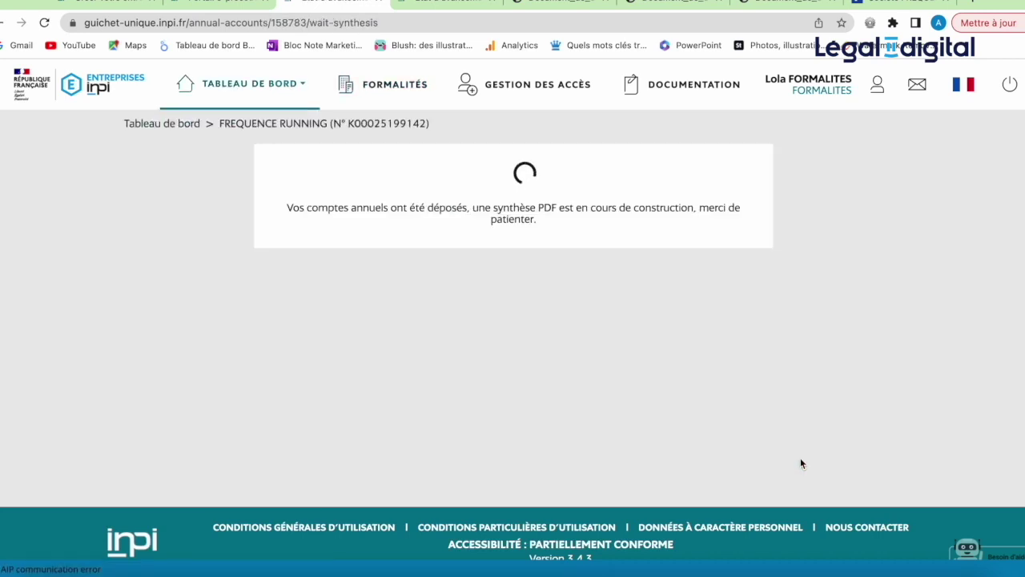
# Step: Download the Synthèse PDF of the received filing and open it from the download bar
pyautogui.scroll(-2, 804, 453)
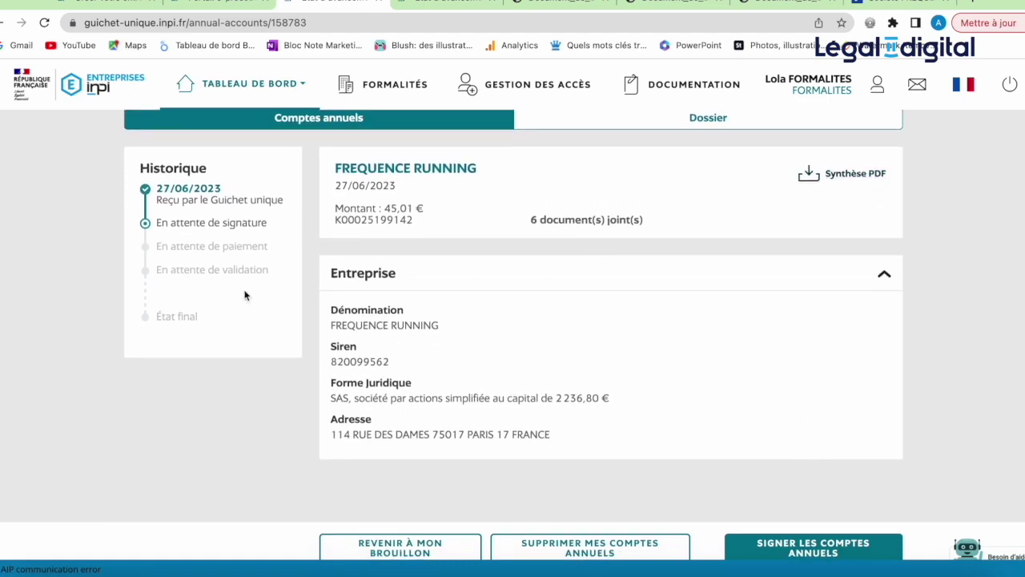
pyautogui.click(855, 175)
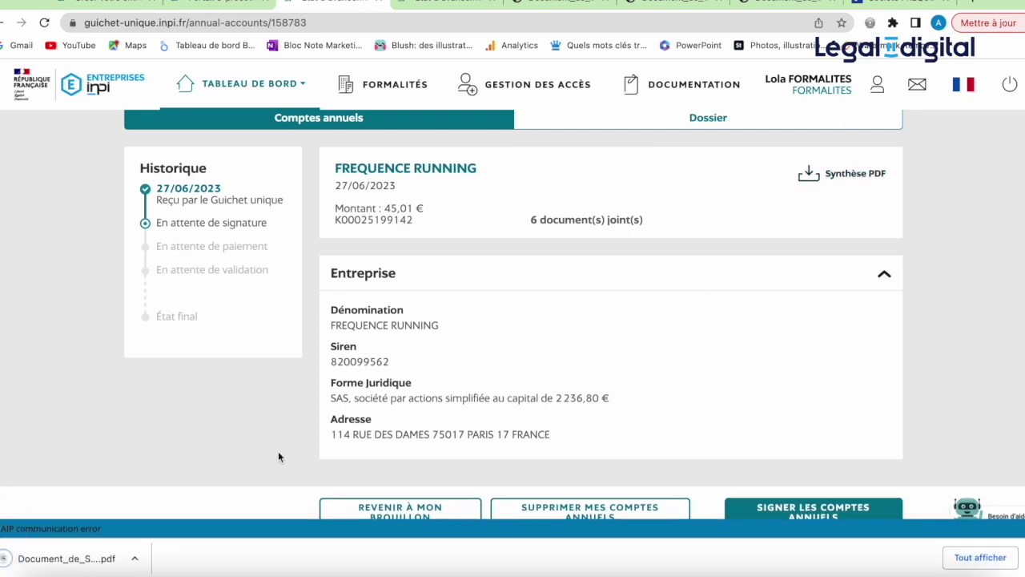
pyautogui.click(76, 565)
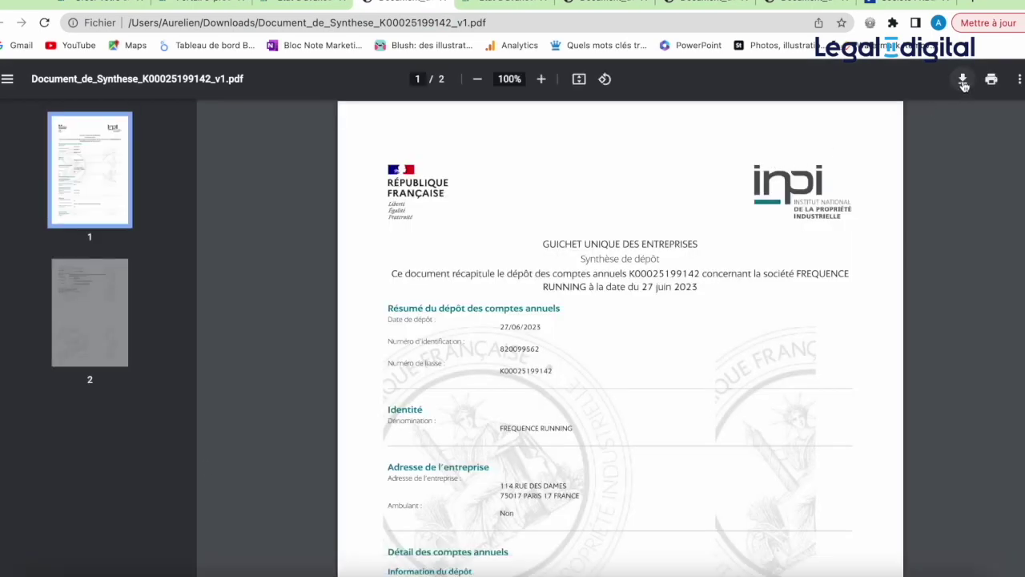
# Step: Save a copy of the Synthèse de dépôt PDF to the Bureau folder
pyautogui.click(964, 80)
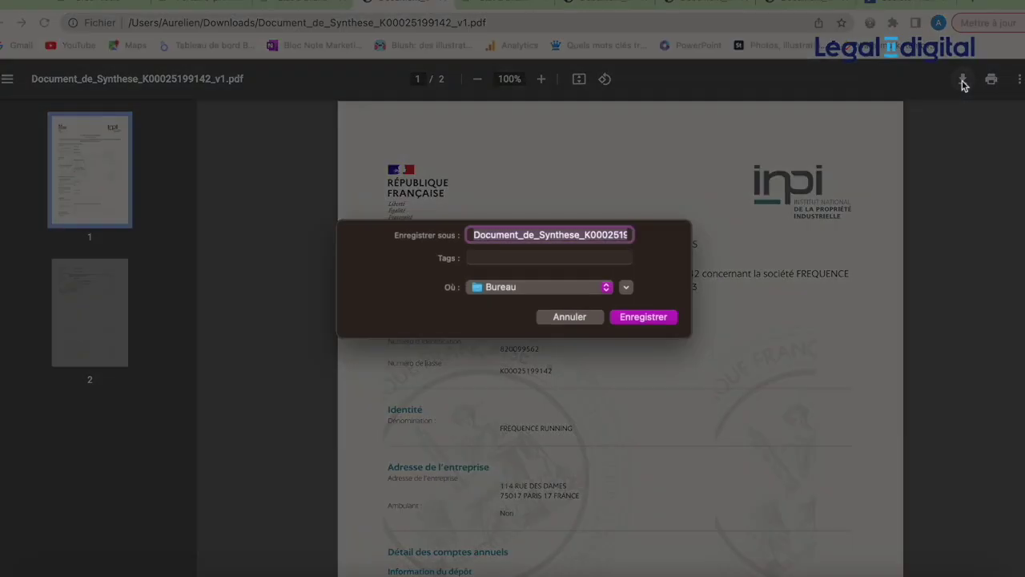
pyautogui.click(659, 320)
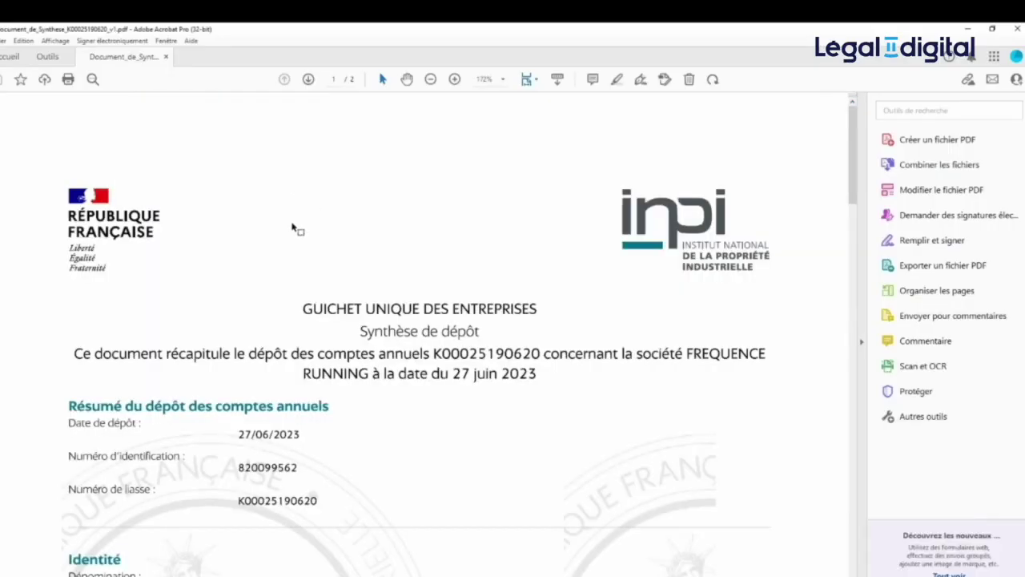
# Step: Start a Certificats digital signature and draw the signature box on page 2 of the summary
pyautogui.click(47, 58)
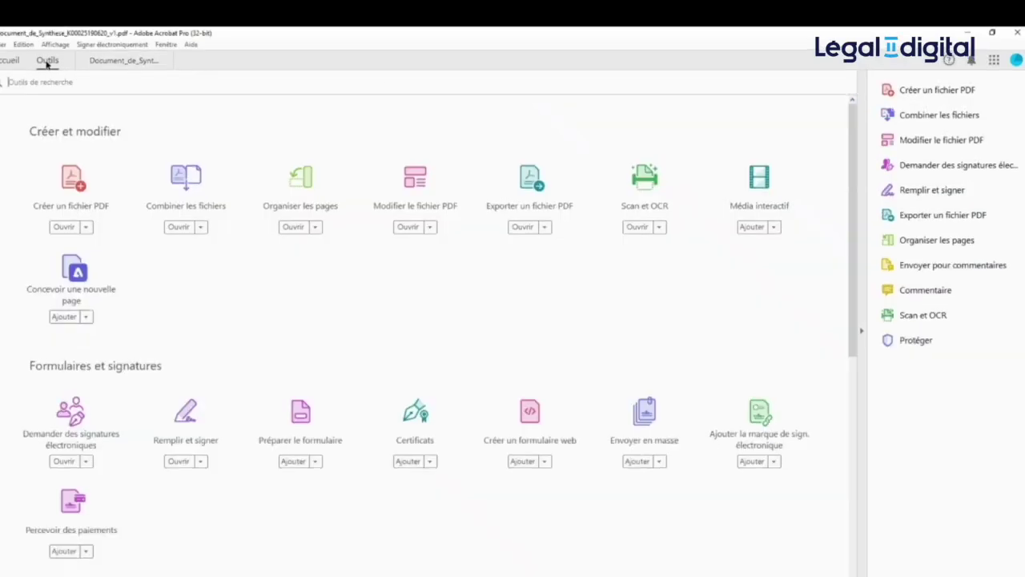
pyautogui.click(422, 423)
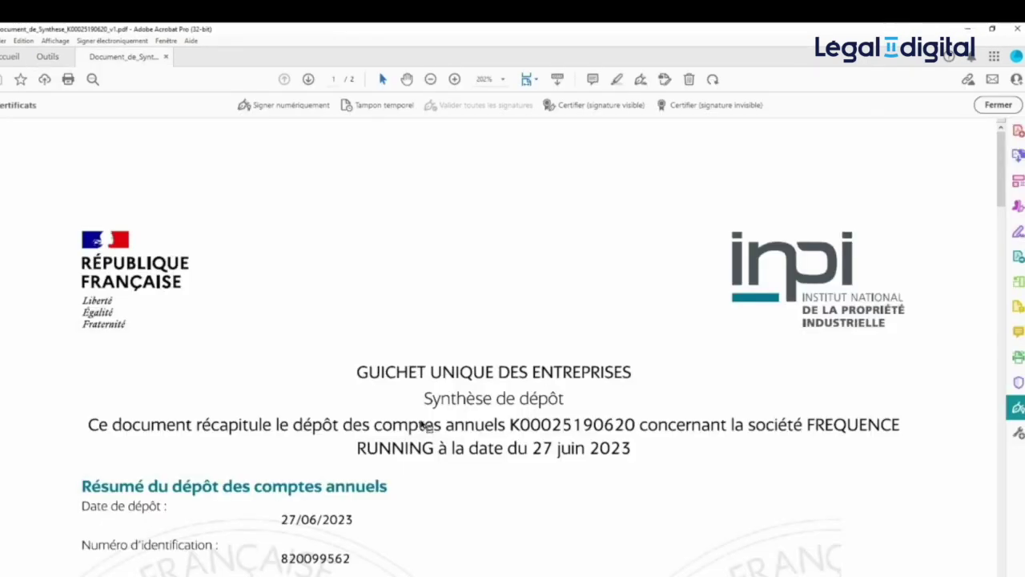
pyautogui.click(272, 111)
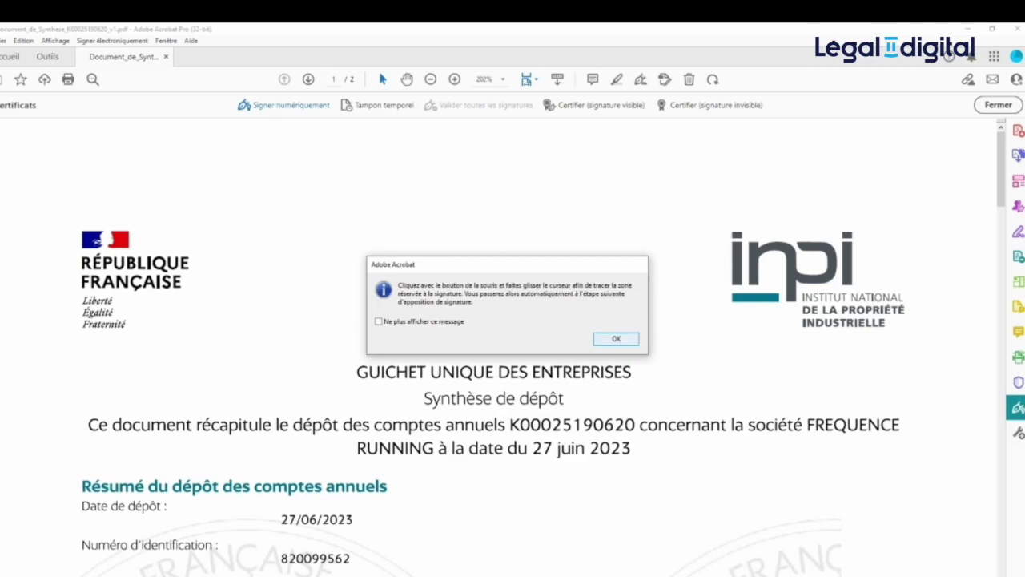
pyautogui.click(616, 338)
pyautogui.scroll(-10, 609, 448)
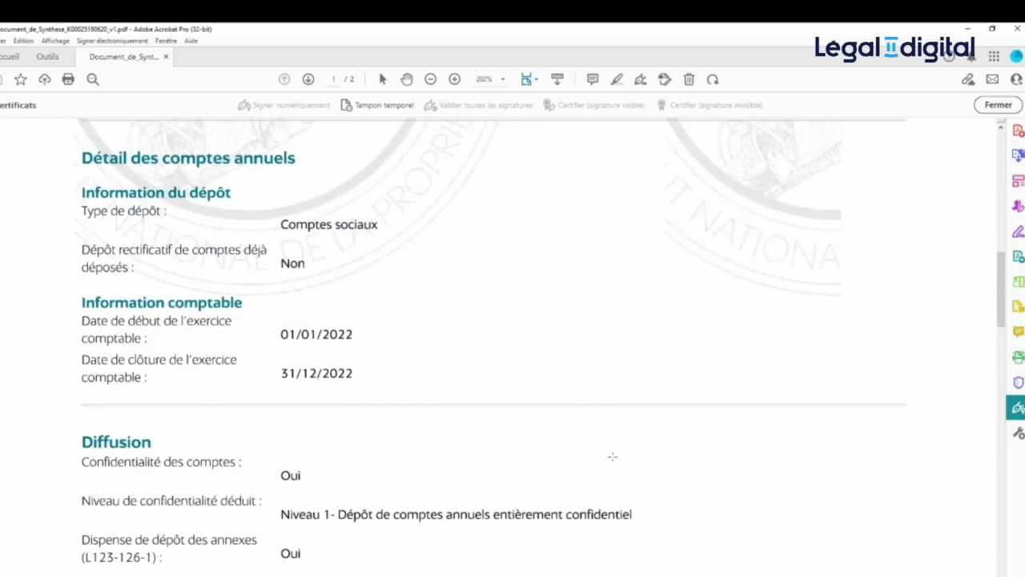
pyautogui.scroll(-15, 612, 445)
pyautogui.moveTo(528, 258); pyautogui.dragTo(759, 355)
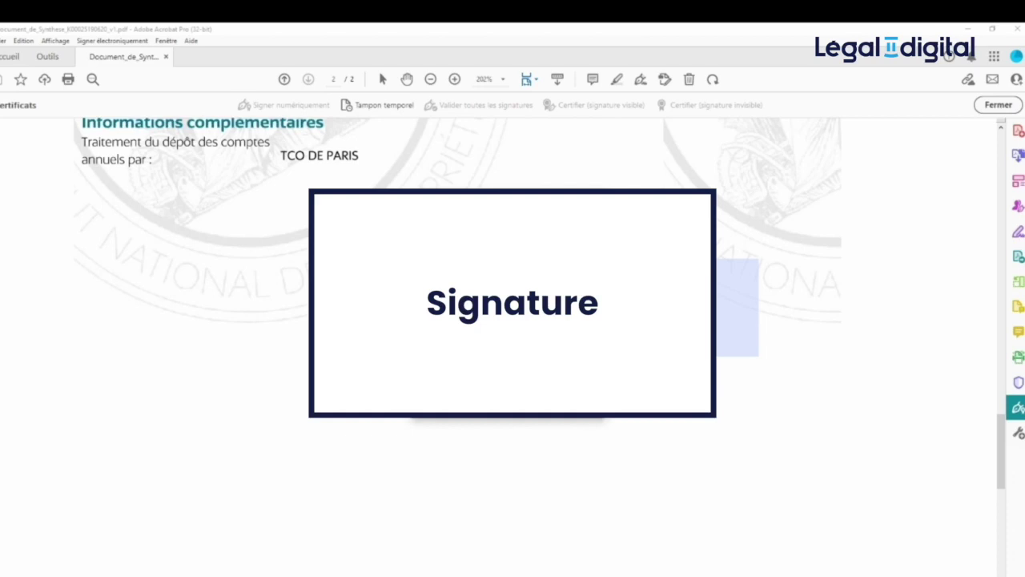
# Step: Save the signed summary with ' signé' appended to its name, entering the smart card PIN
pyautogui.click(582, 400)
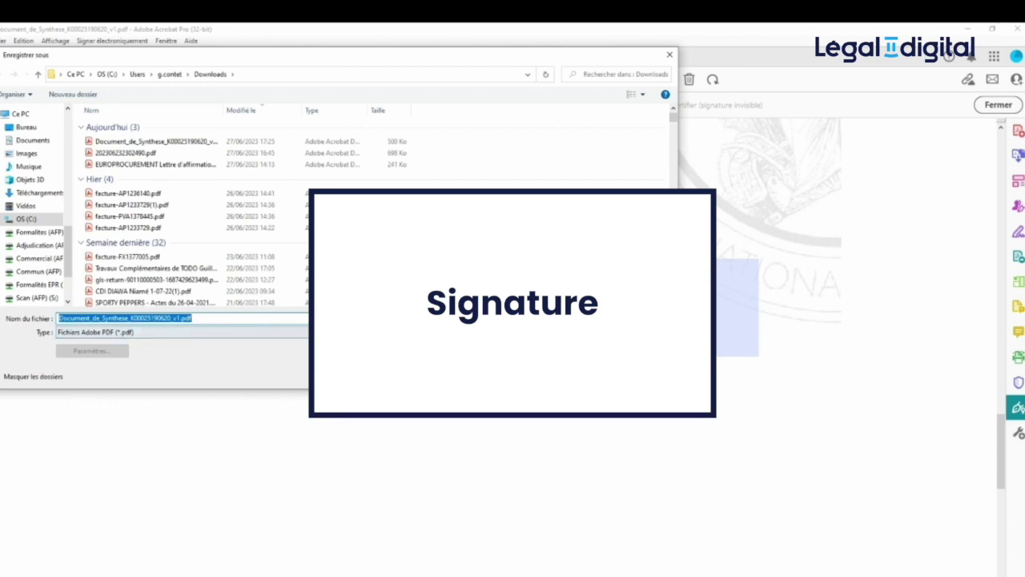
pyautogui.click(180, 318)
pyautogui.write('signée')
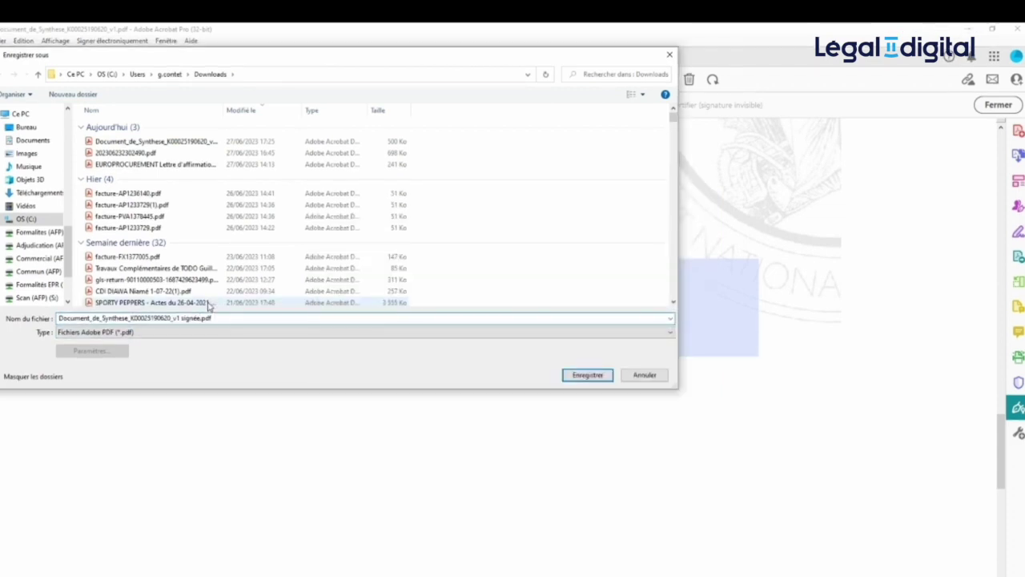
pyautogui.press('Return')
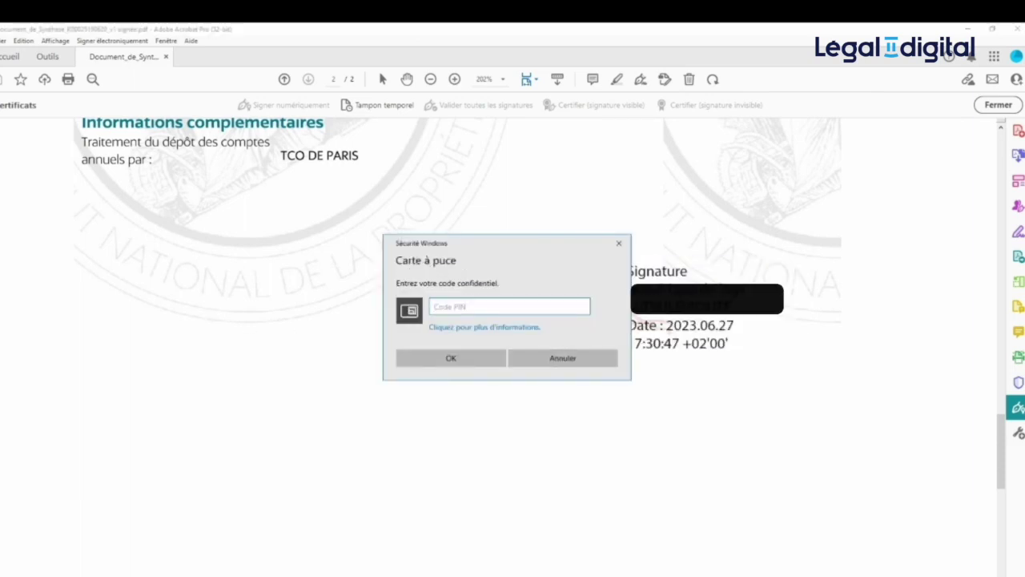
pyautogui.write('1234')
pyautogui.press('Return')
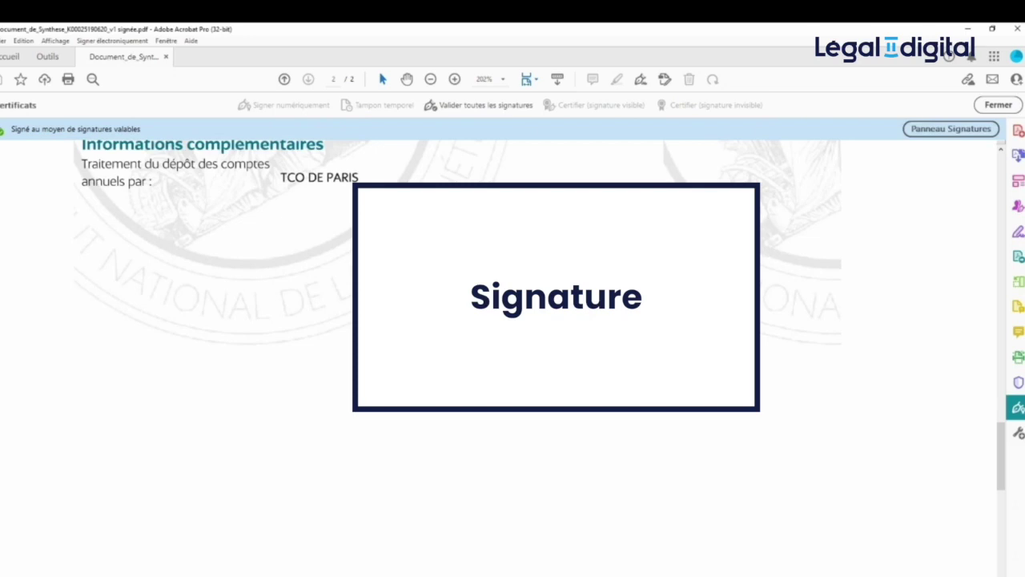
# Step: Check the Rév. 1 entry in the Signatures panel to confirm the signature is valid
pyautogui.click(999, 105)
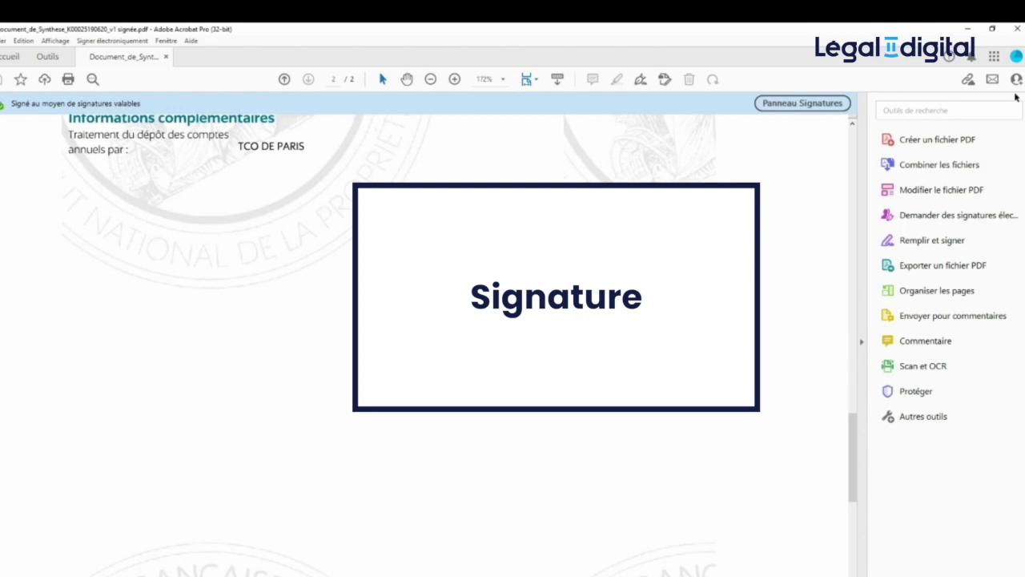
pyautogui.click(837, 105)
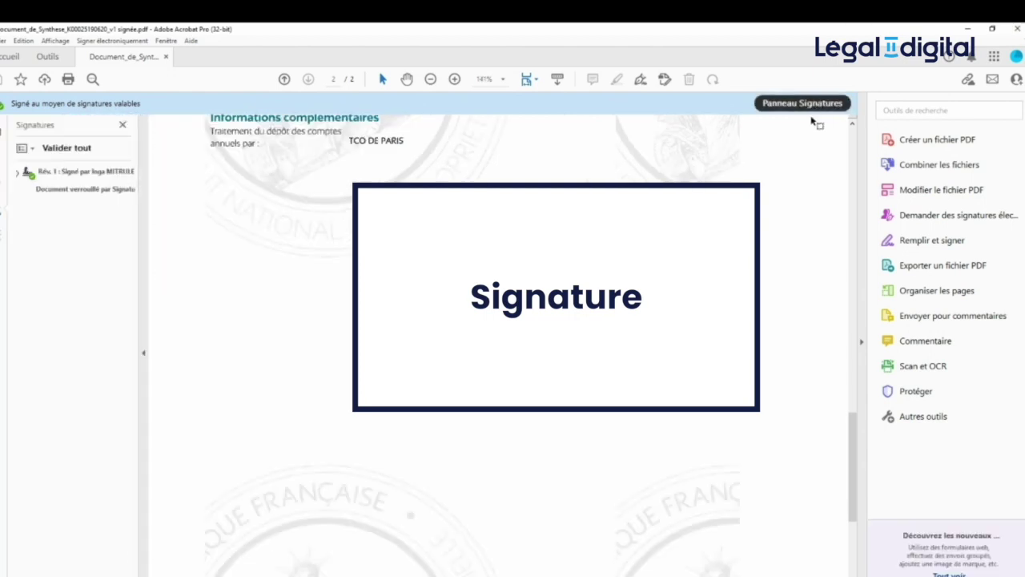
pyautogui.click(56, 190)
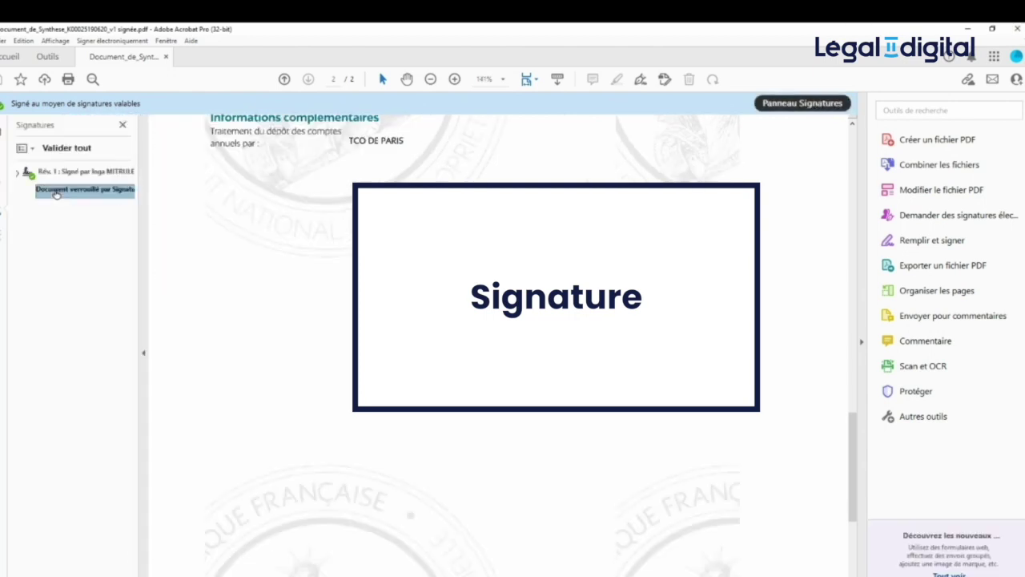
pyautogui.click(18, 173)
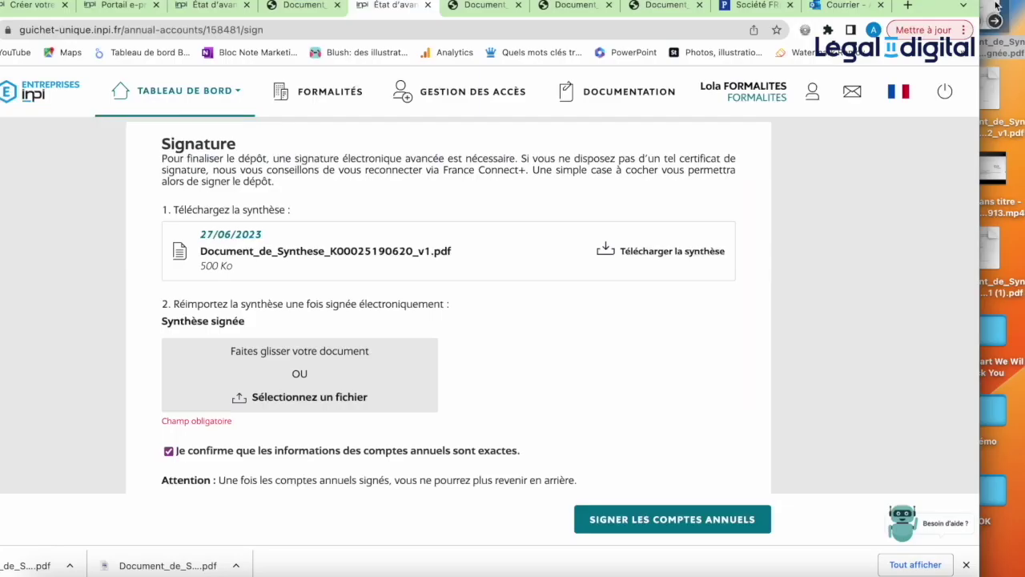
# Step: Upload the signed summary, sign the annual accounts and proceed to the 45,01 € payment
pyautogui.moveTo(997, 5); pyautogui.dragTo(329, 372)
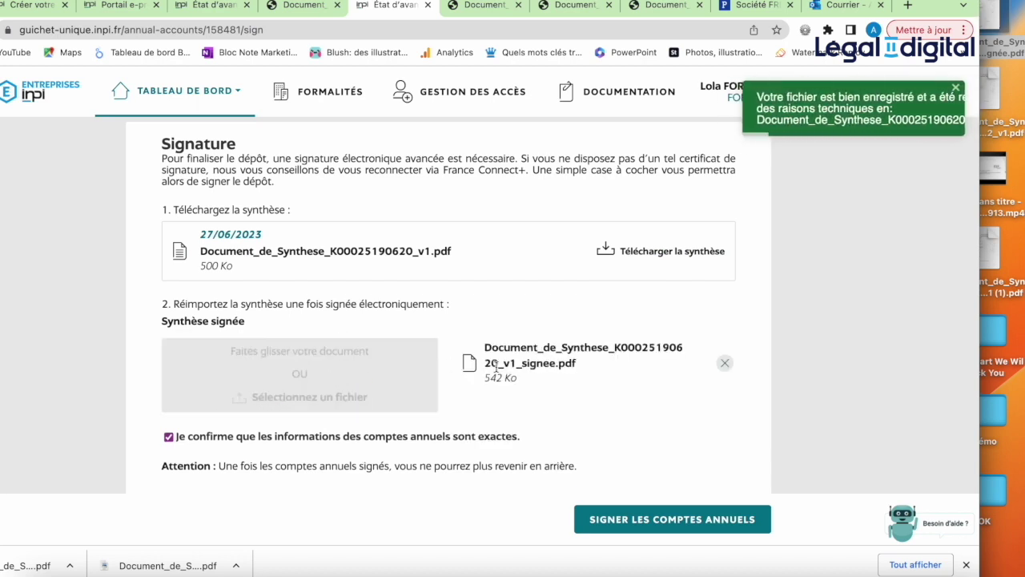
pyautogui.scroll(-3, 496, 365)
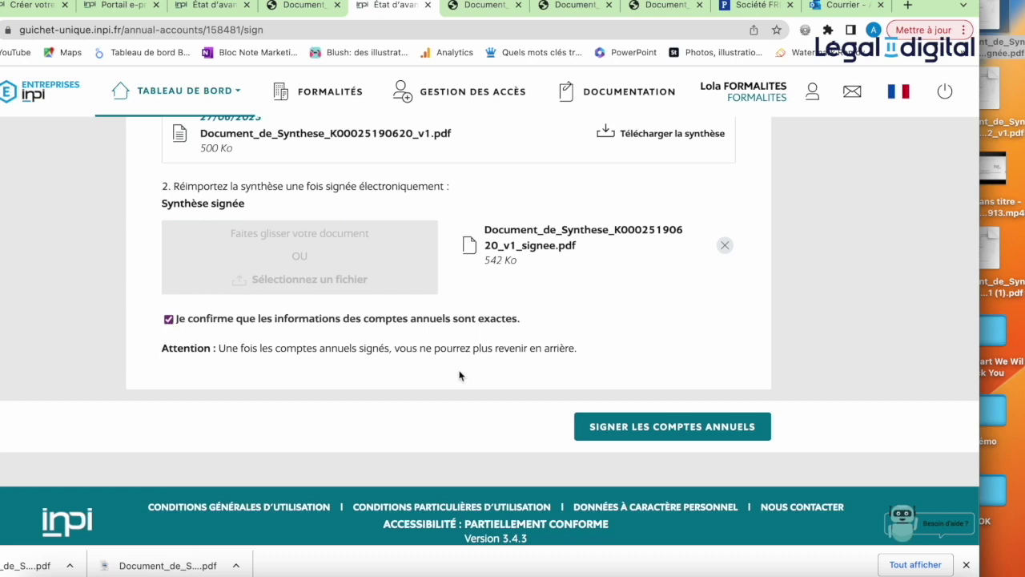
pyautogui.click(646, 428)
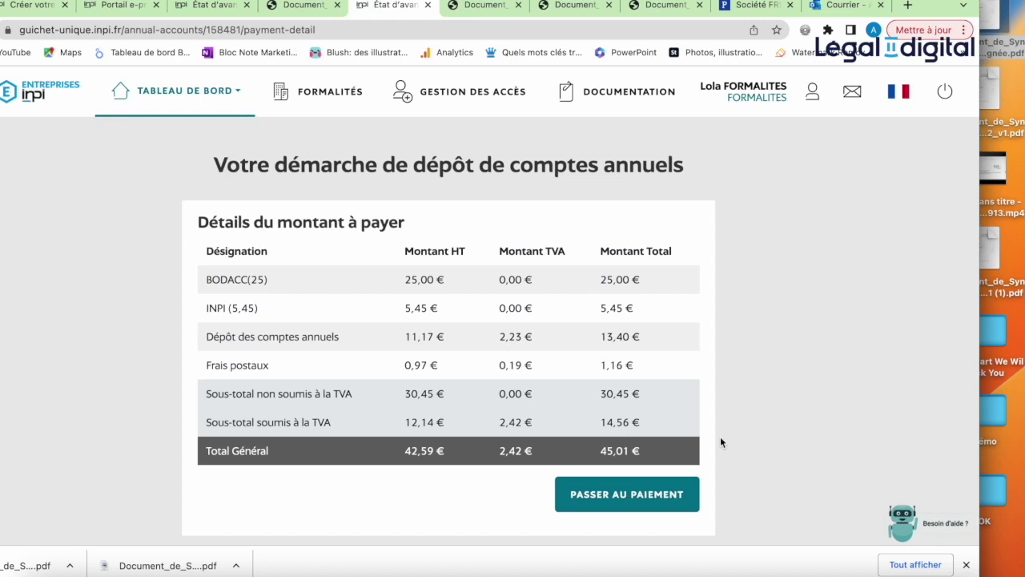
pyautogui.click(647, 497)
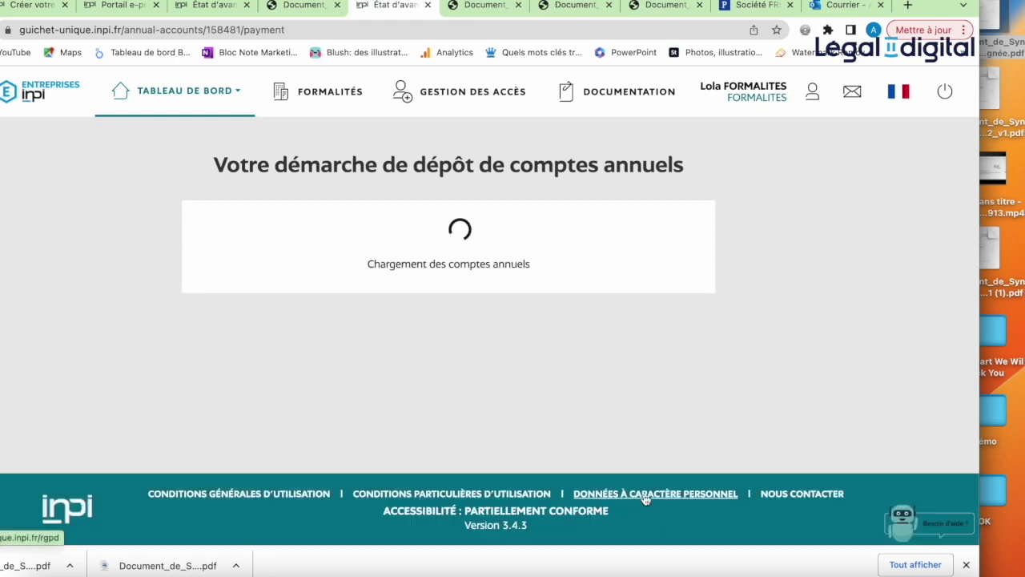